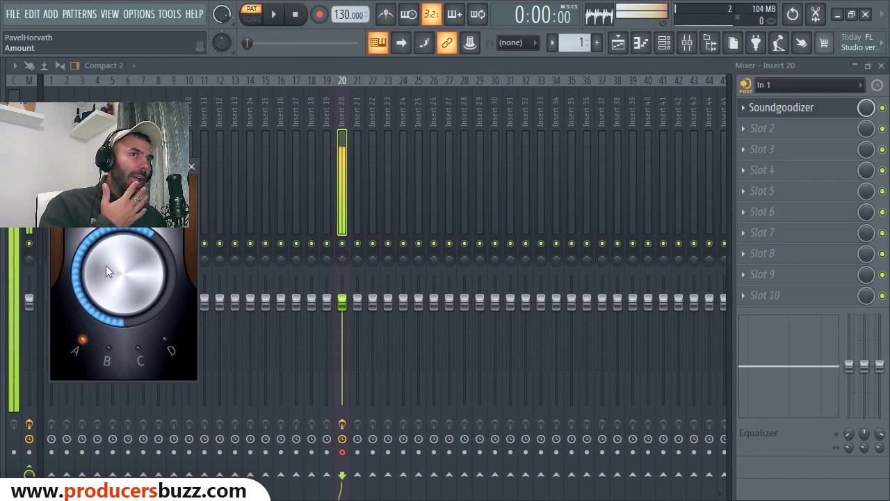
Load FIN-NEO from the More plugins list into insert 20's slot 2, after Soundgoodizer
click(772, 129)
click(463, 26)
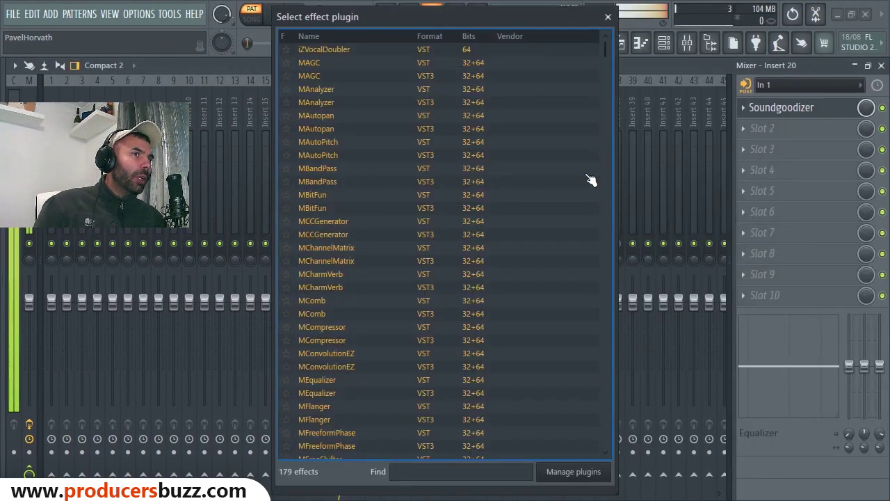
scroll(466, 399, down, 5)
scroll(458, 399, down, 10)
scroll(403, 410, down, 2)
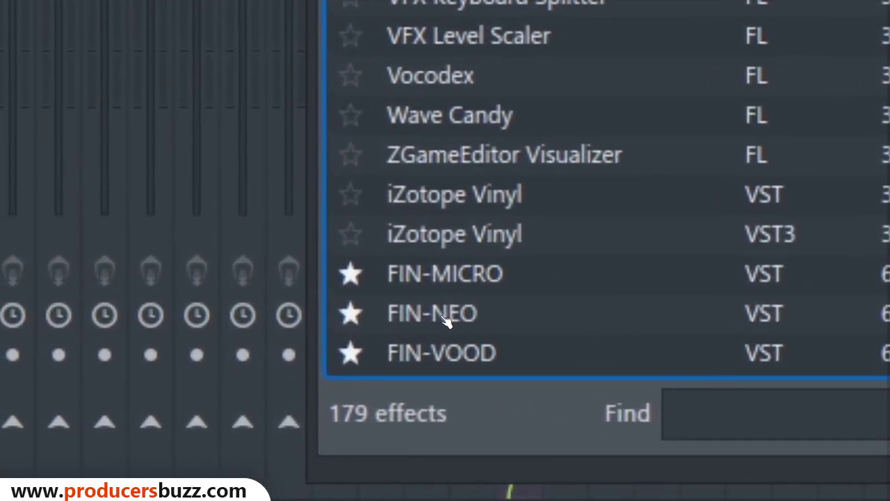
double_click(448, 313)
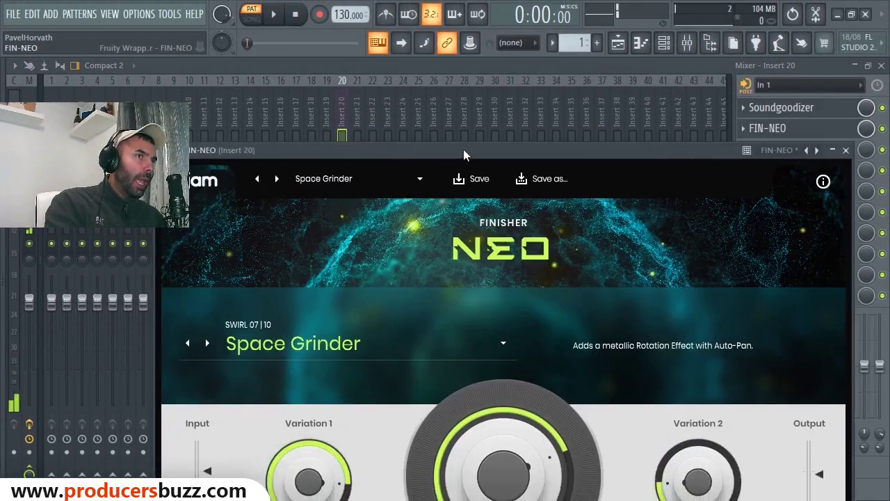
drag(357, 184, 466, 79)
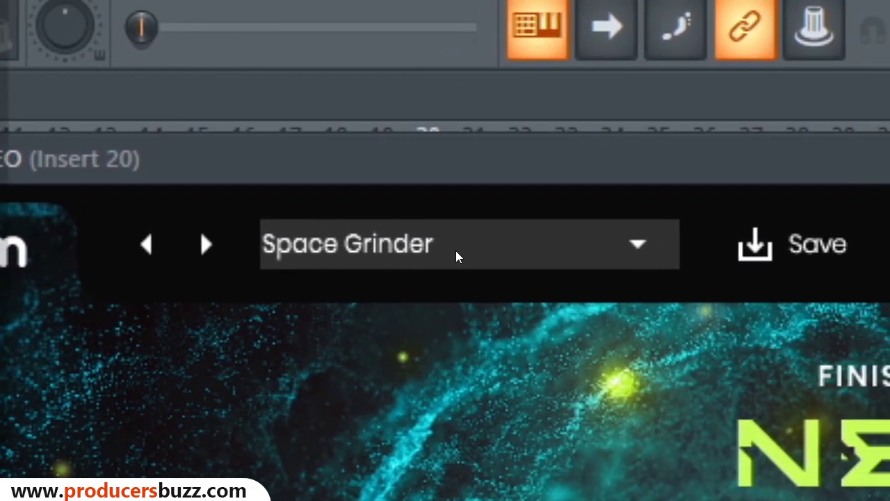
Choose Finisher NEO's Factory > Spread > 10 Mile View preset and close the plugin window
click(445, 251)
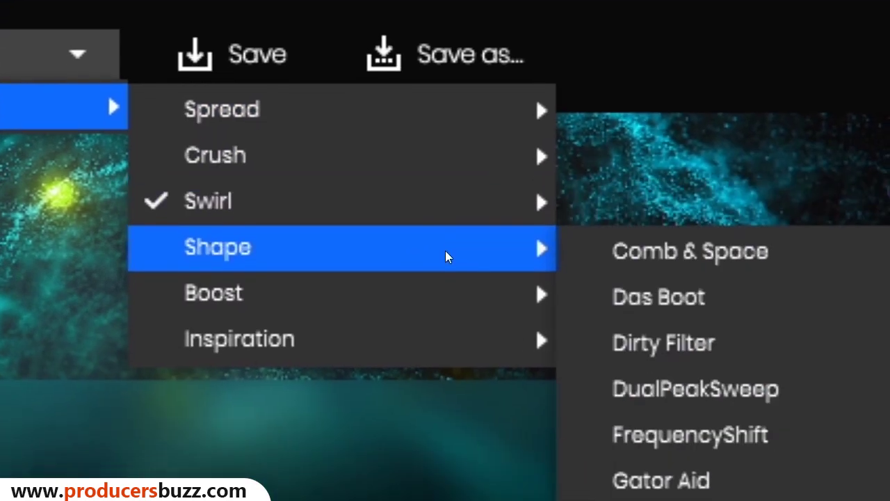
mouse_move(230, 224)
mouse_move(348, 225)
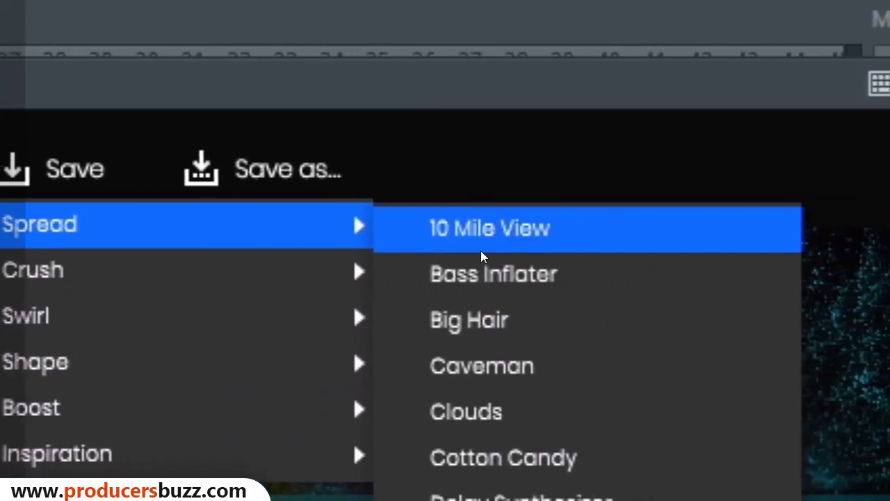
click(482, 250)
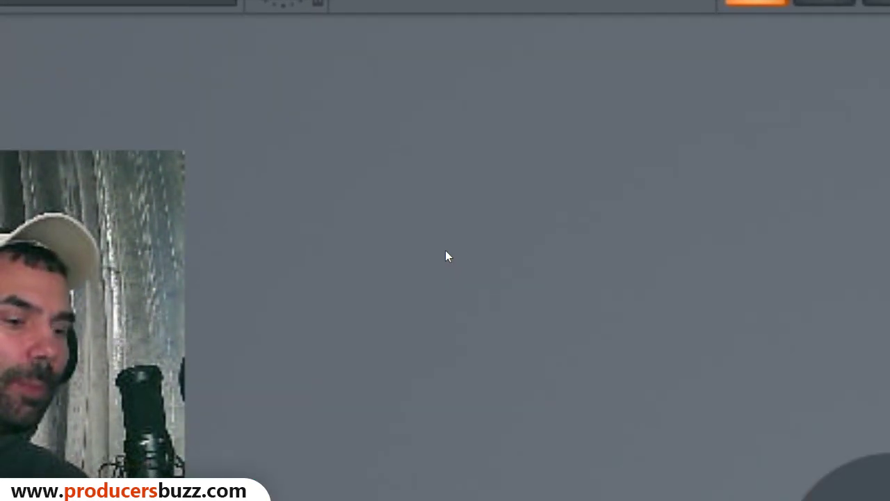
click(687, 43)
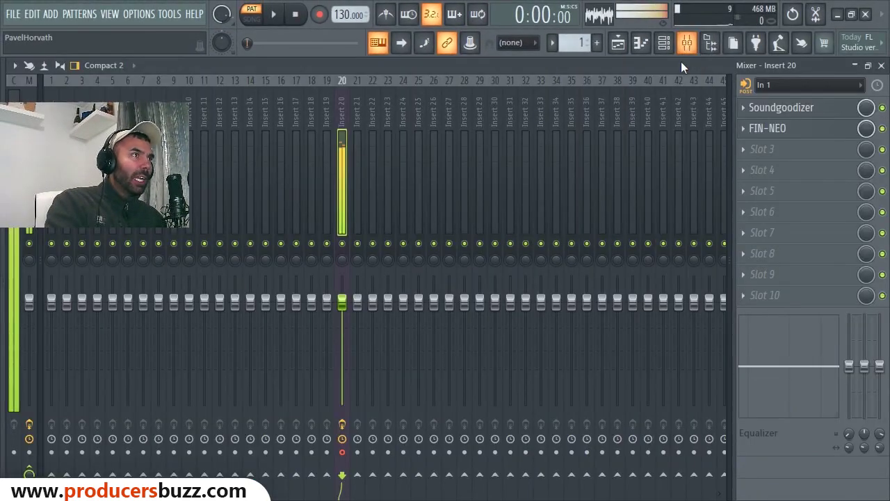
Reopen Finisher NEO and audition Spread presets Bass Inflater, Big Hair, Caveman and Clouds
click(772, 129)
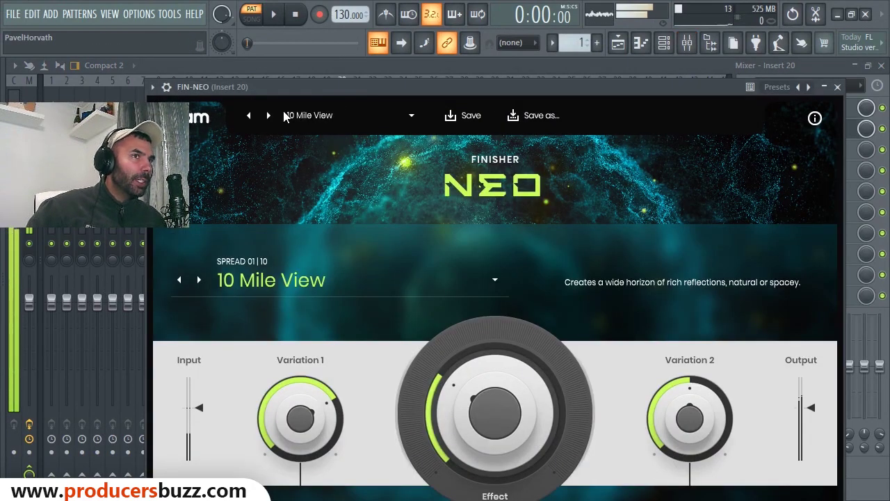
drag(285, 88, 328, 78)
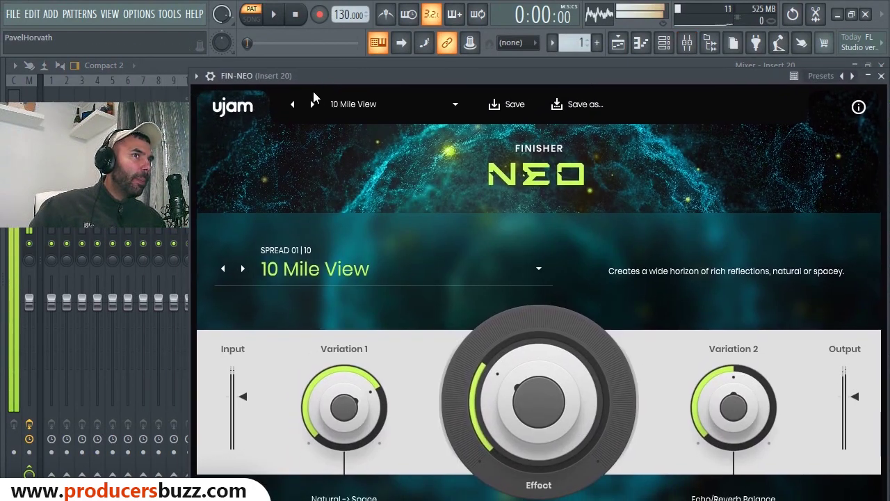
click(314, 105)
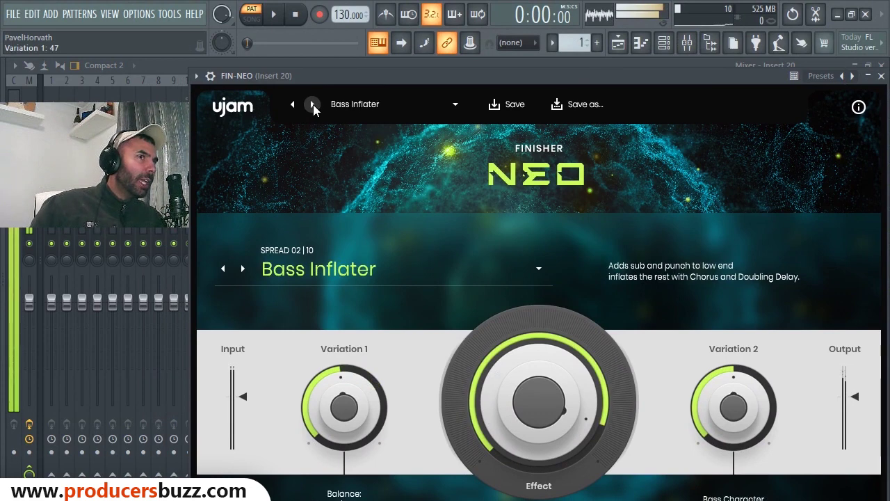
click(313, 104)
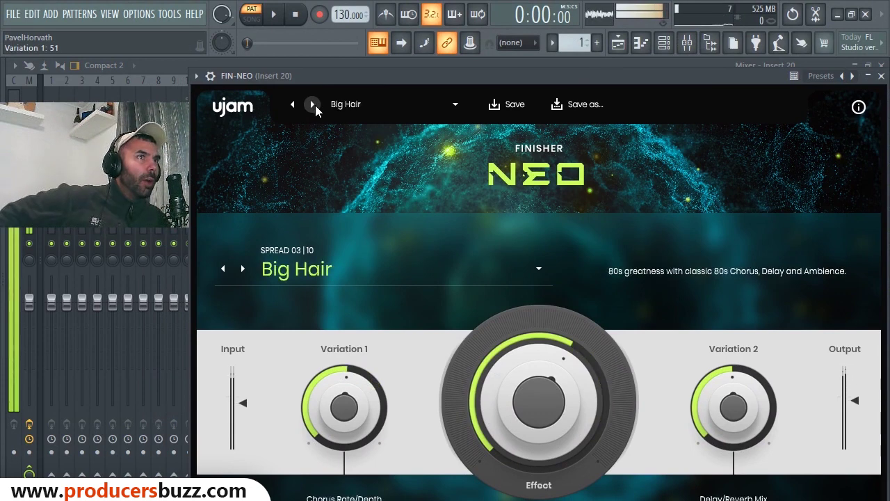
click(315, 105)
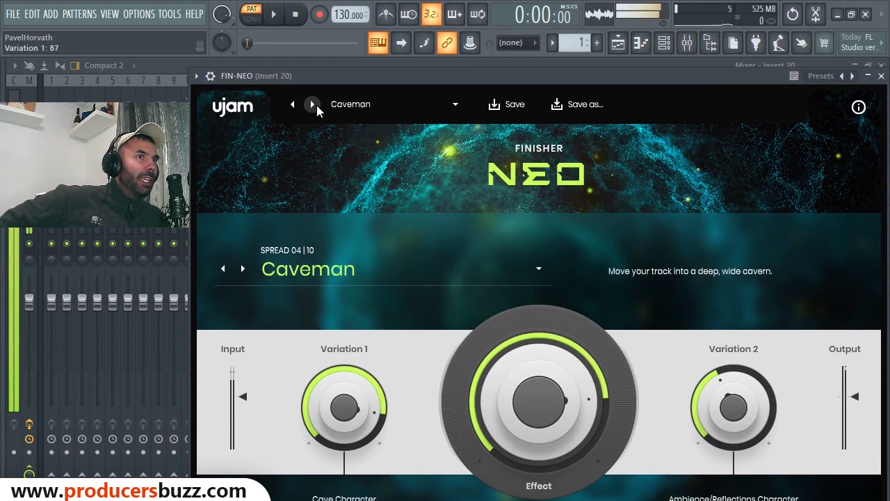
click(317, 105)
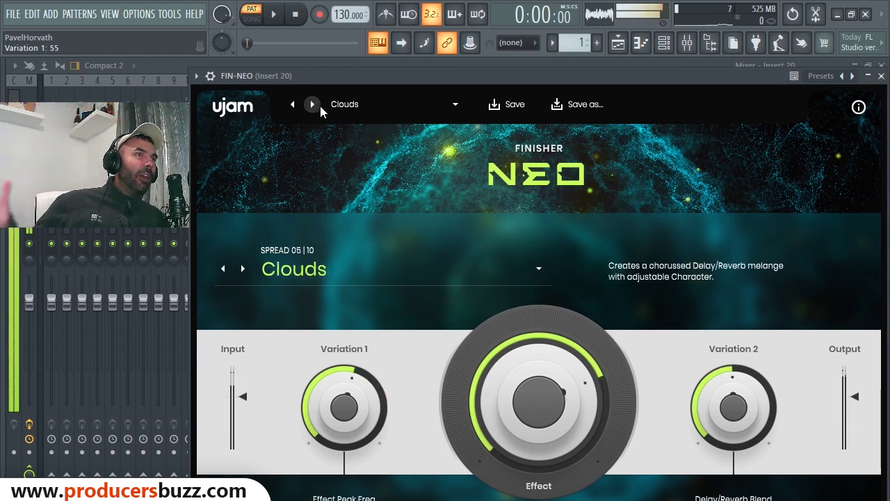
Continue through Cotton Candy, Delay Synthesizer, Huge Wide Lead, Infinity and Sweet Nothing to Back to 1900
click(320, 106)
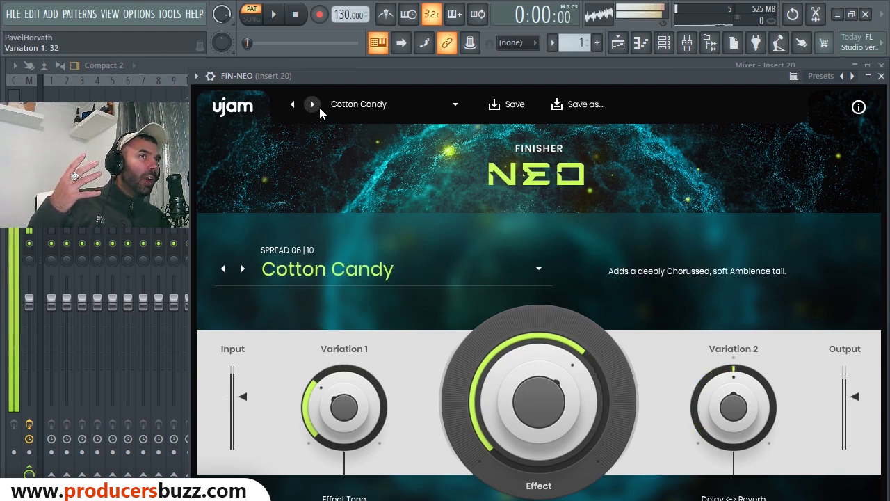
click(313, 103)
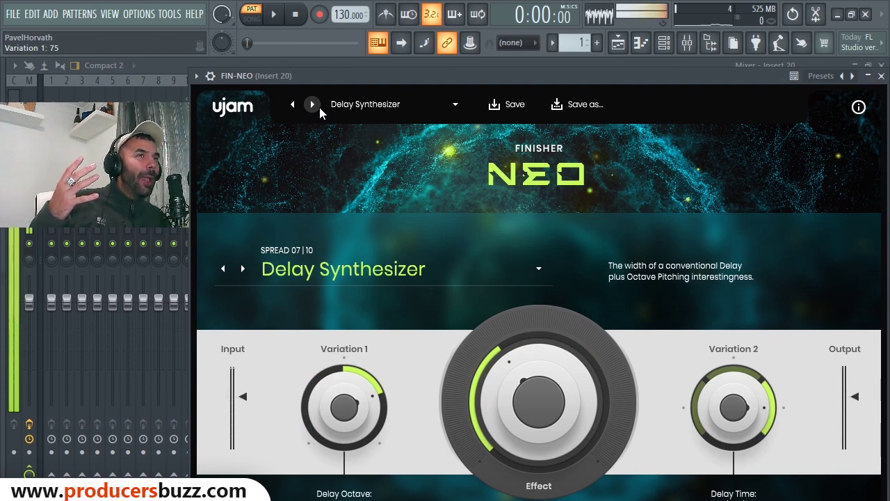
click(315, 107)
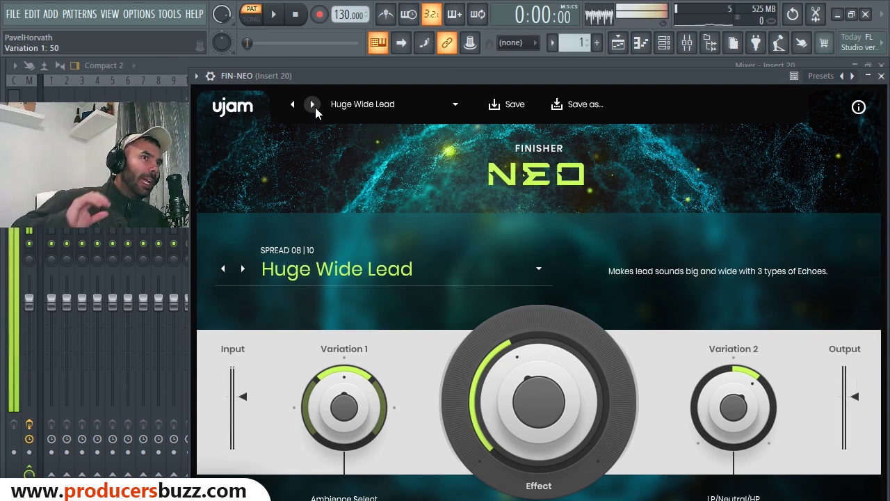
click(312, 104)
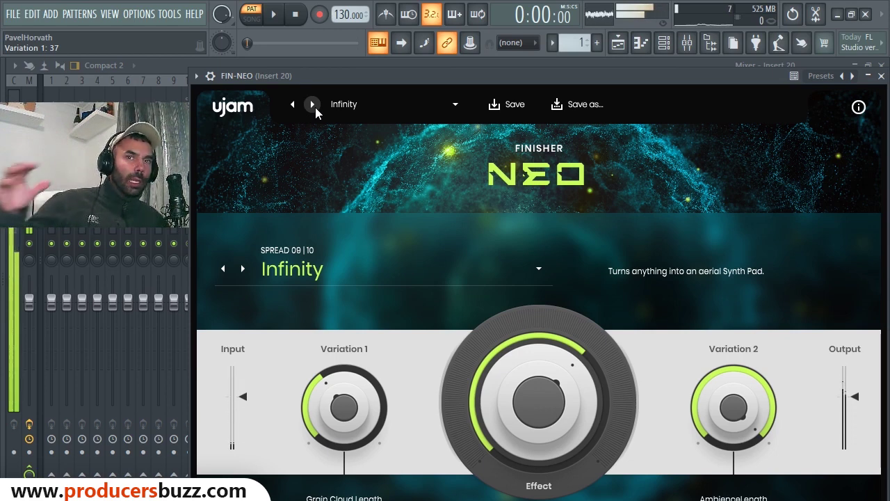
click(313, 104)
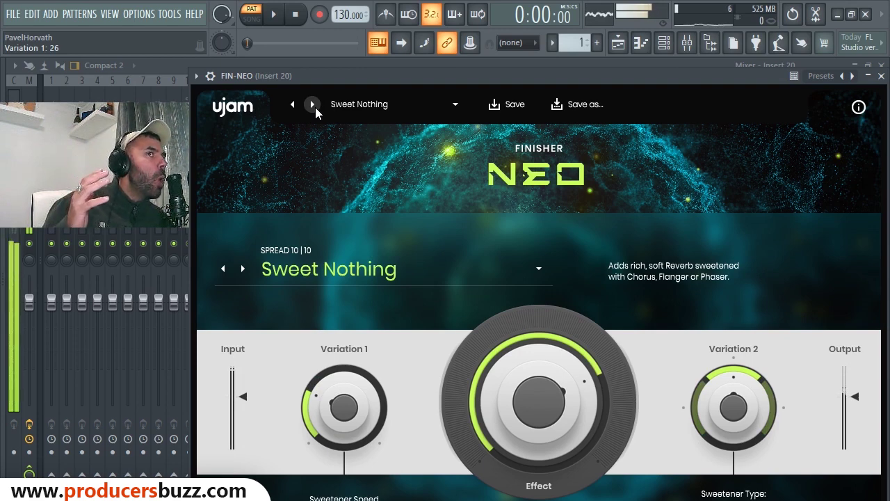
click(313, 104)
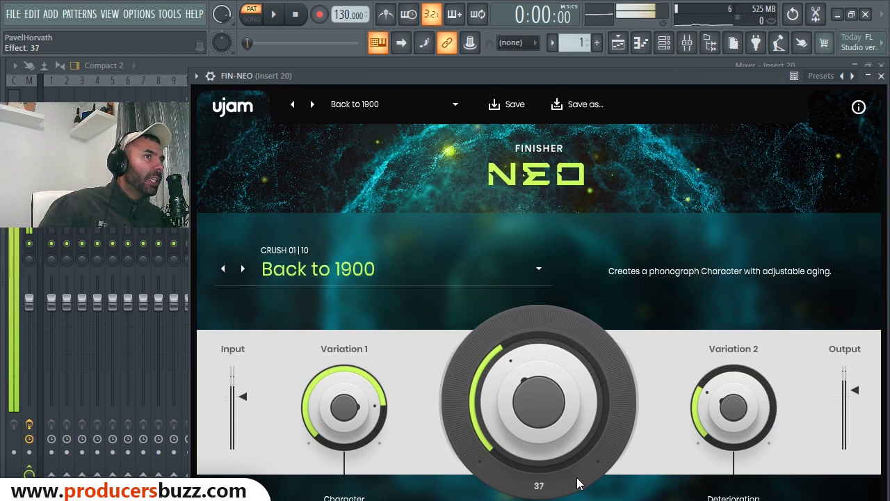
Sweep Back to 1900's Effect knob up and down, then advance to Brutal Screamer
drag(577, 483, 578, 353)
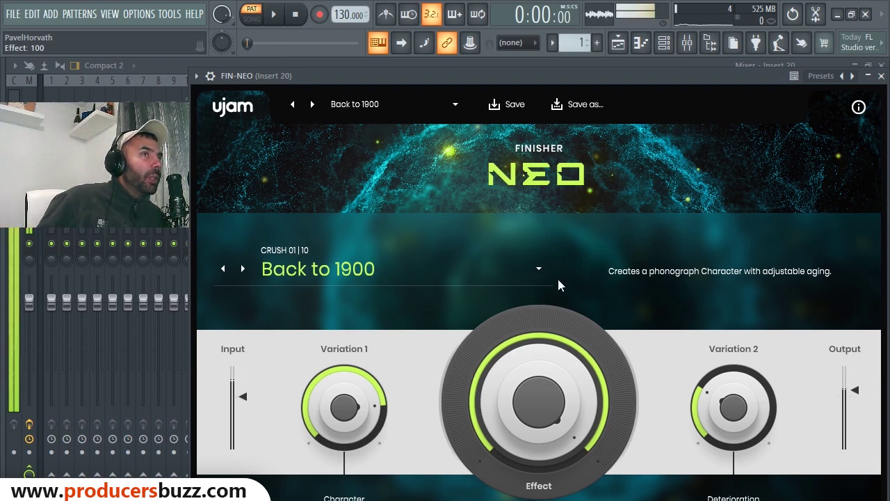
click(314, 103)
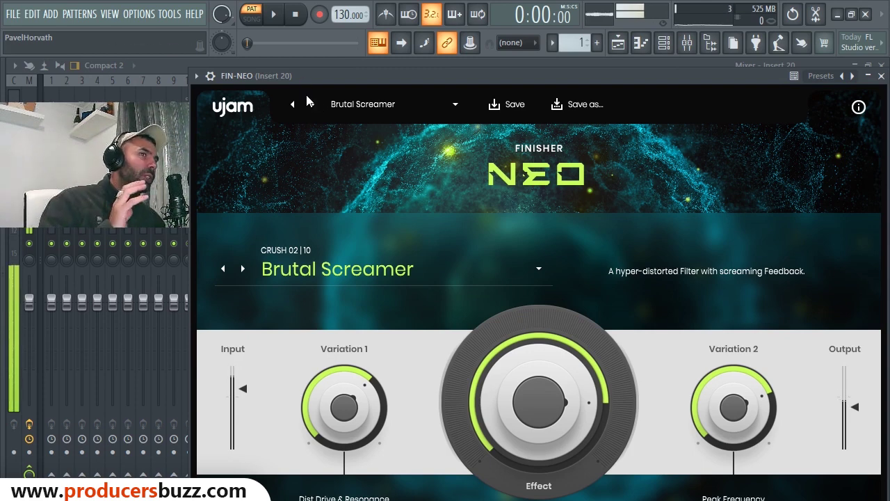
Load Cheap Chip and sweep its Effect from 0 up to 100, settling at 75
click(312, 105)
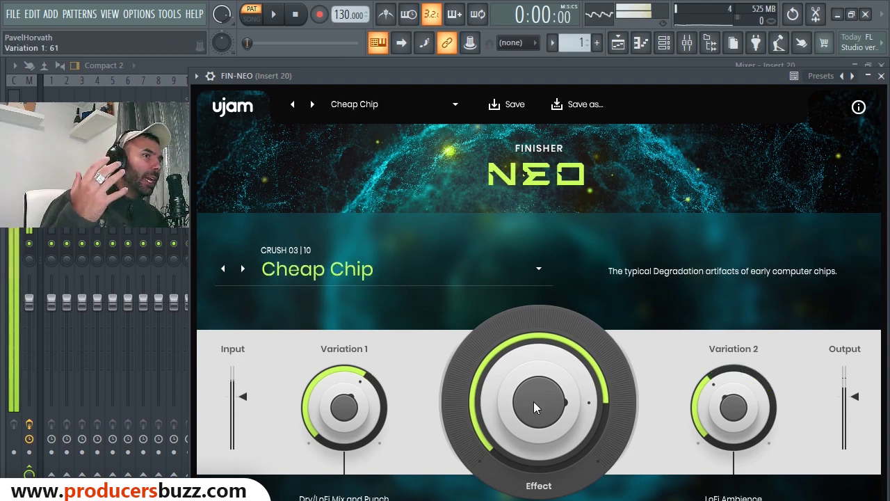
mouse_move(559, 404)
mouse_down()
mouse_move(508, 394)
mouse_move(532, 236)
mouse_move(541, 454)
mouse_up()
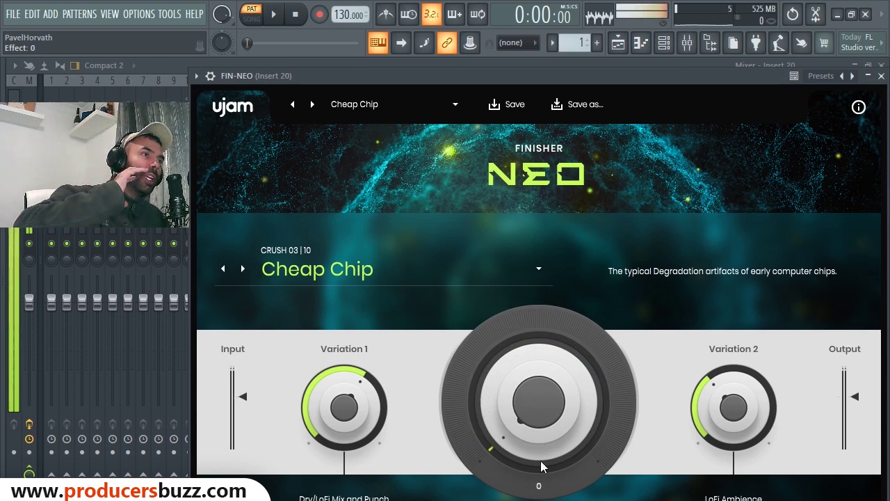
mouse_move(537, 453)
mouse_down()
mouse_move(526, 412)
mouse_move(527, 431)
mouse_up()
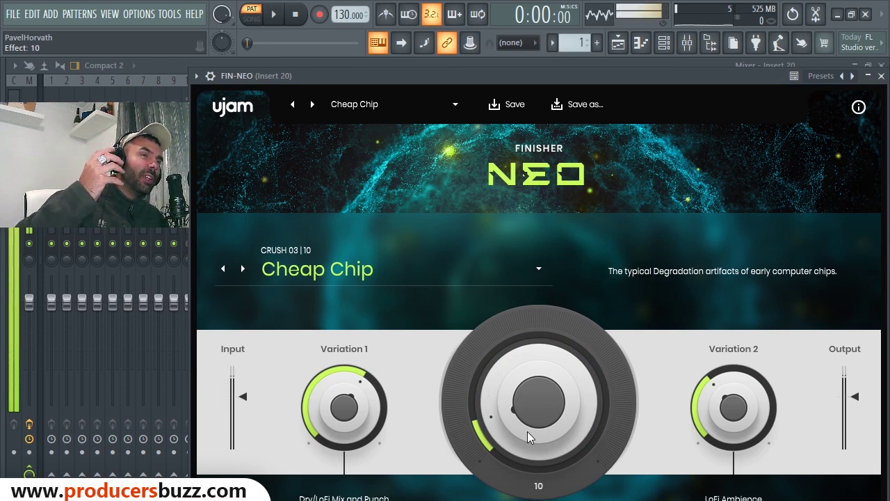
drag(527, 431, 519, 234)
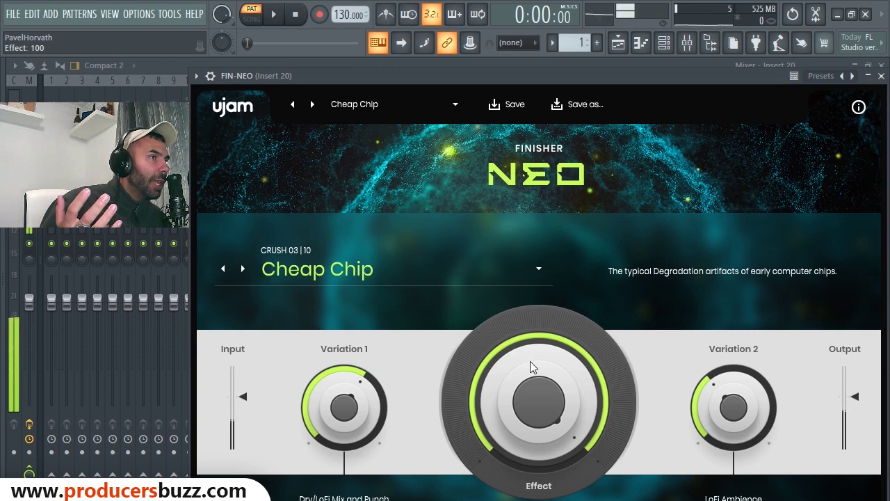
mouse_move(530, 361)
mouse_down()
mouse_move(542, 415)
mouse_move(537, 460)
mouse_move(536, 451)
mouse_up()
Audition Crush & Spread, Cutting Edge Stack, Distroytion, Filter & Distroy, Hall of Doom and Speaker's Corner
click(313, 104)
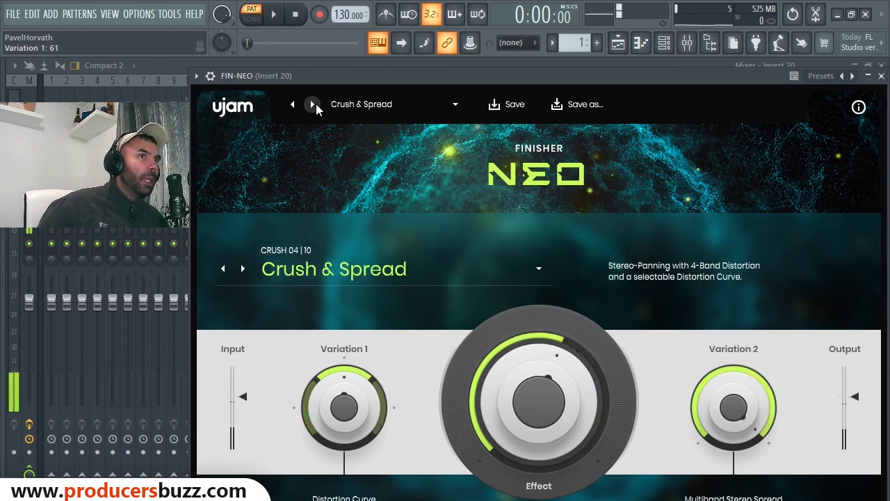
click(313, 104)
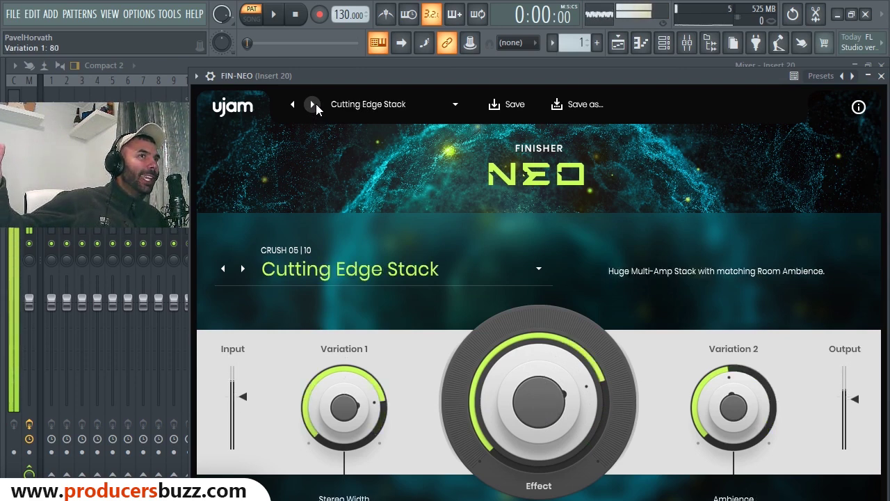
click(313, 104)
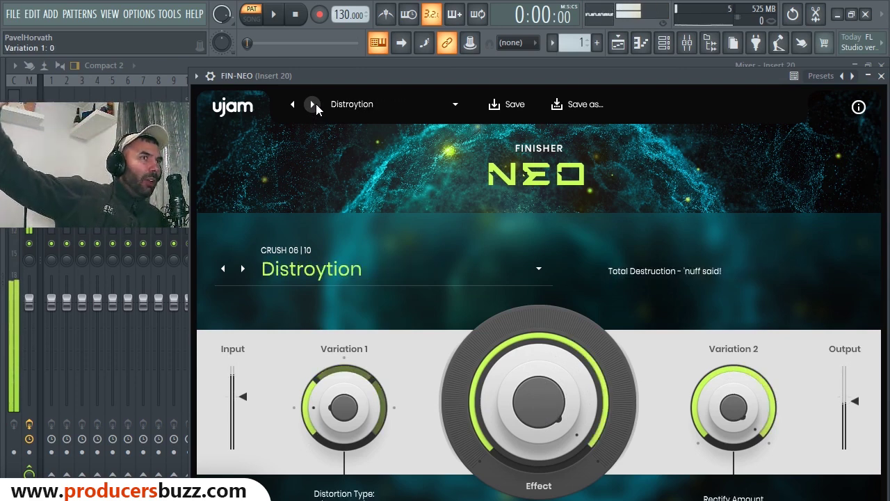
click(314, 105)
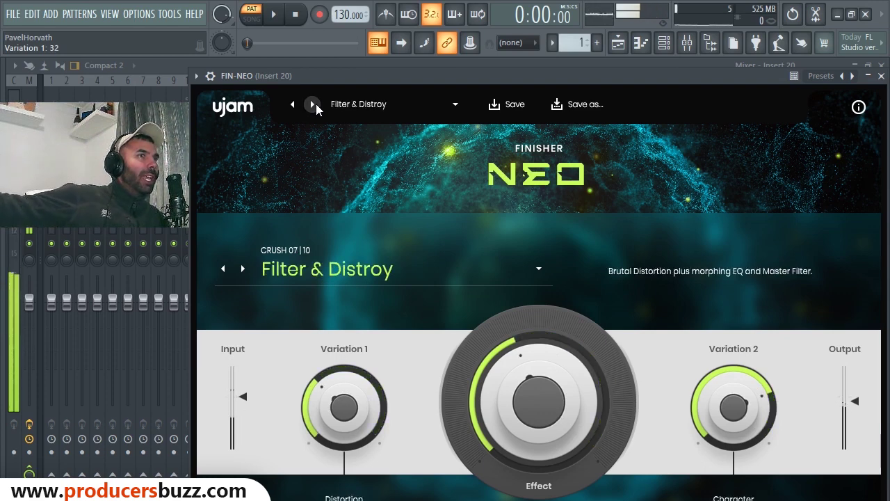
click(314, 105)
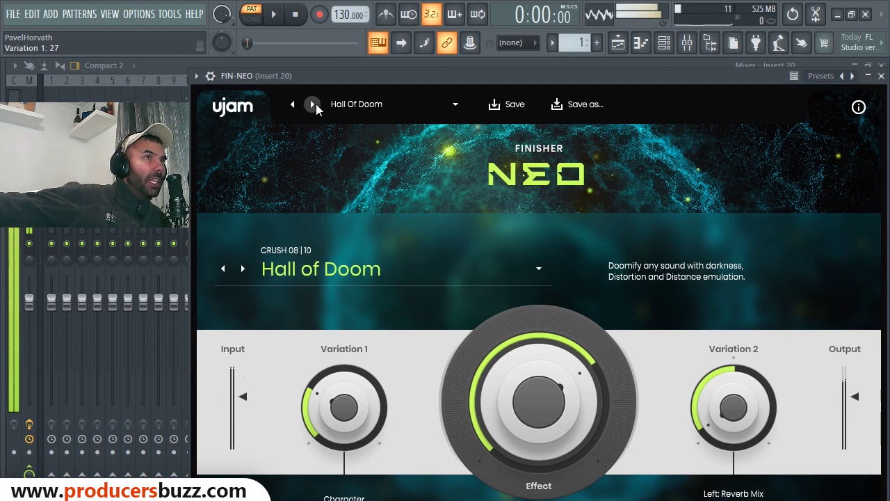
click(313, 104)
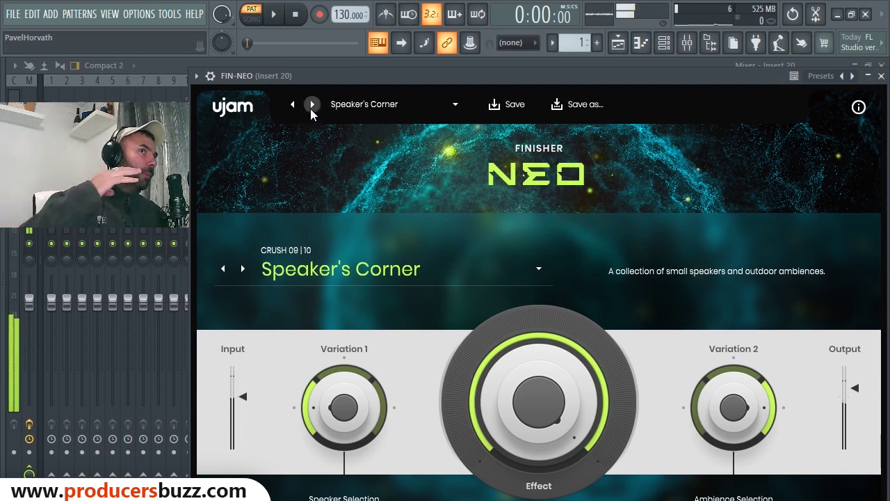
Load Super LoFi, drop its Effect to 0, then raise it to 50
click(312, 105)
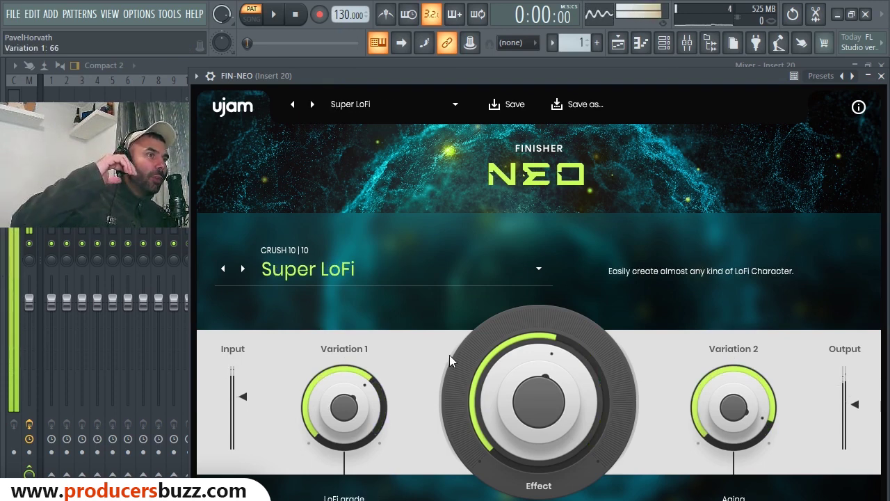
drag(469, 391, 469, 473)
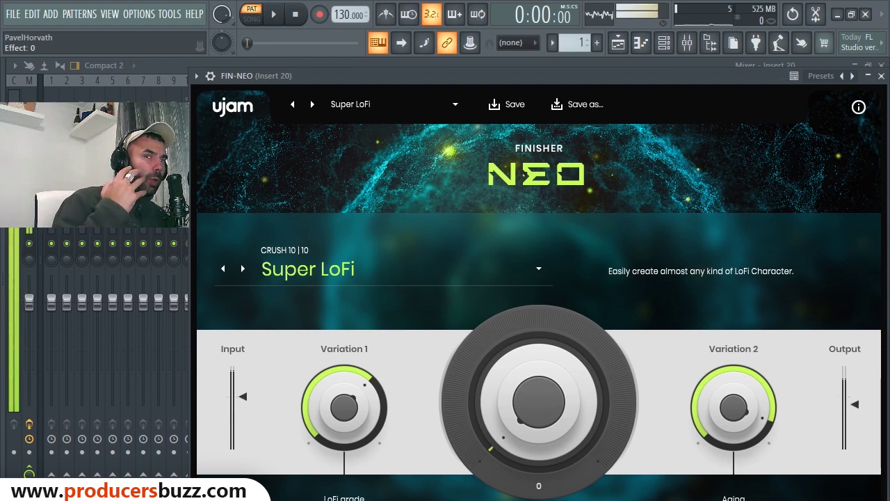
drag(561, 498, 552, 397)
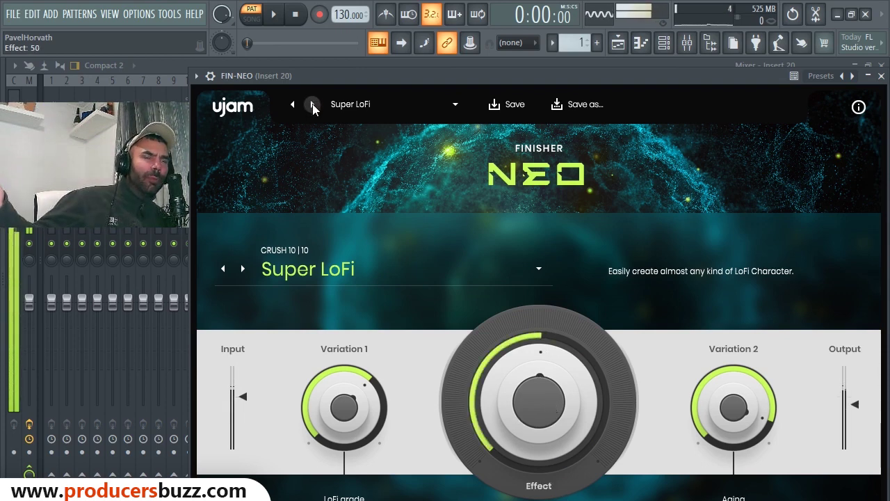
Audition Swirl presets Big Vibrato, Eggbeater and Grain Intervals, stepping back once to compare
click(313, 105)
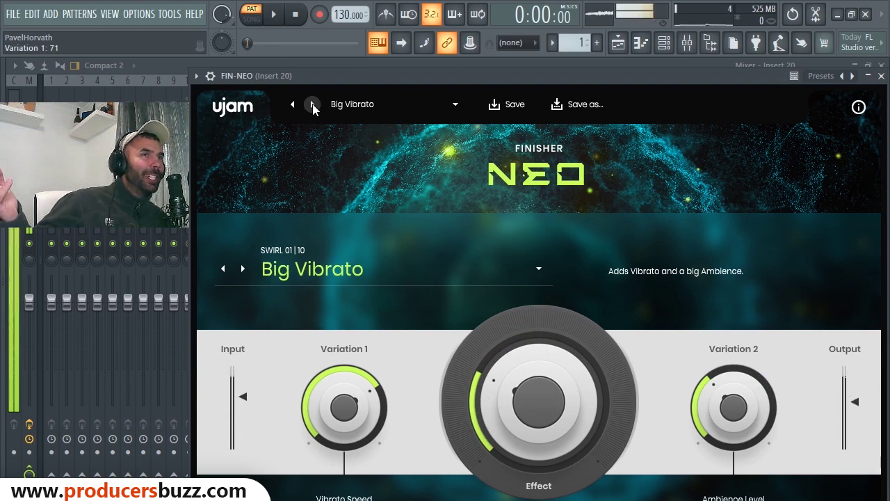
click(313, 106)
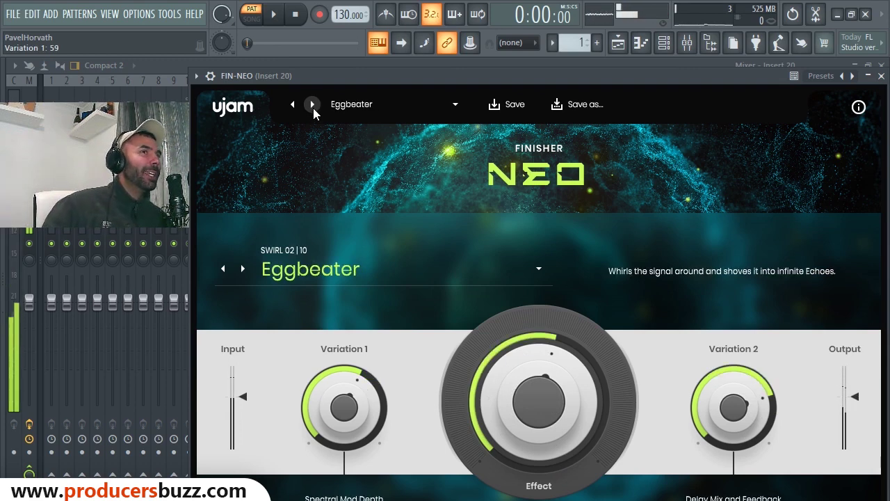
click(313, 105)
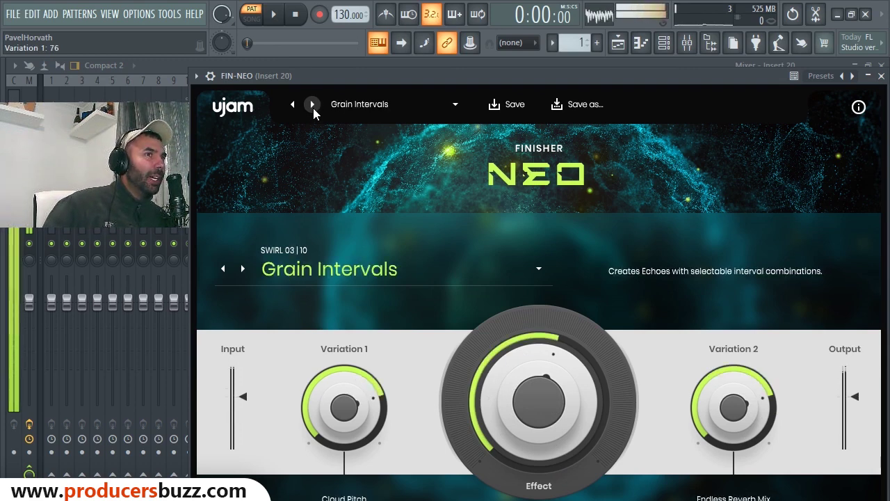
click(293, 104)
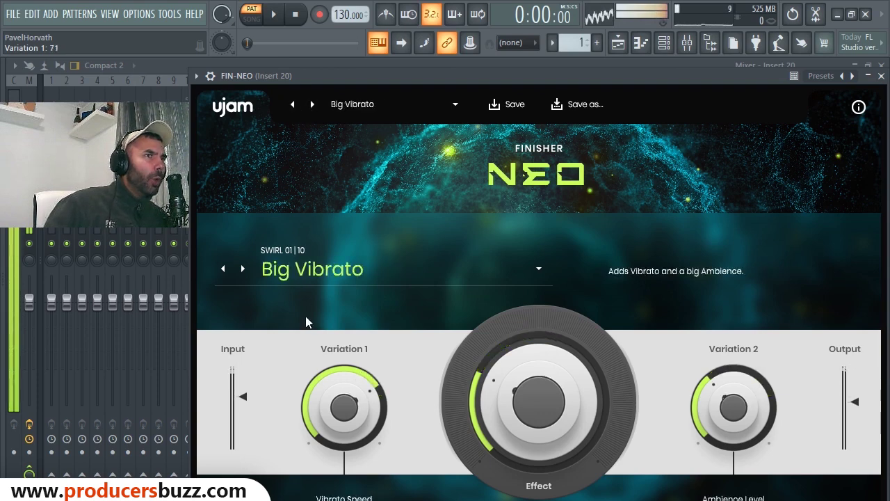
click(293, 105)
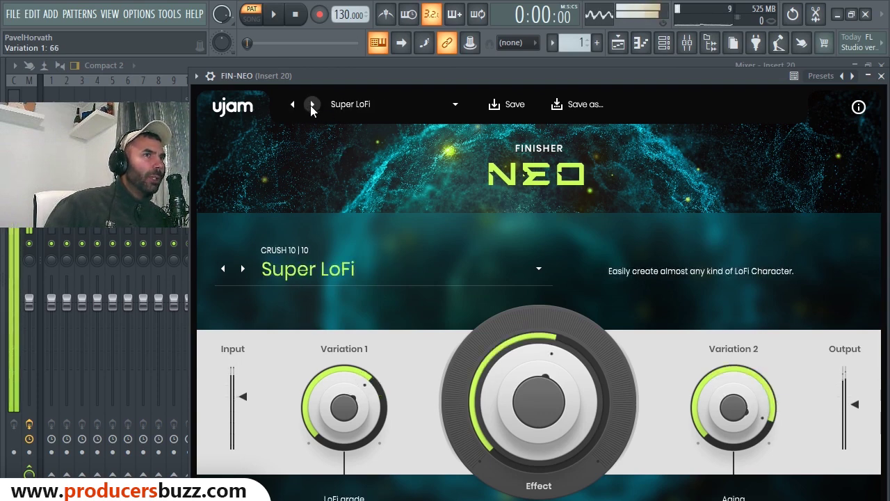
click(312, 105)
click(311, 105)
click(311, 105)
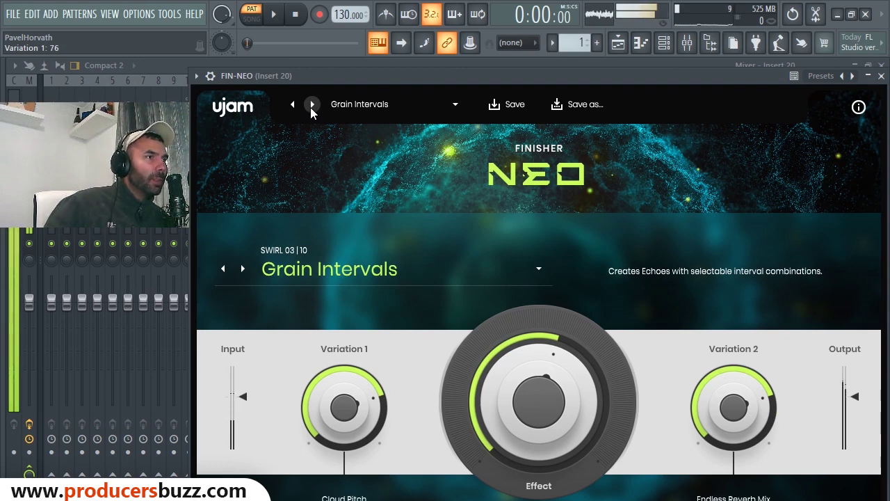
Continue through Hyper Rotary, Jetplane, Pan Americana, Space Grinder, Synth Wah, Toffee Cream & Whisky and Tremolo Shaper
click(311, 105)
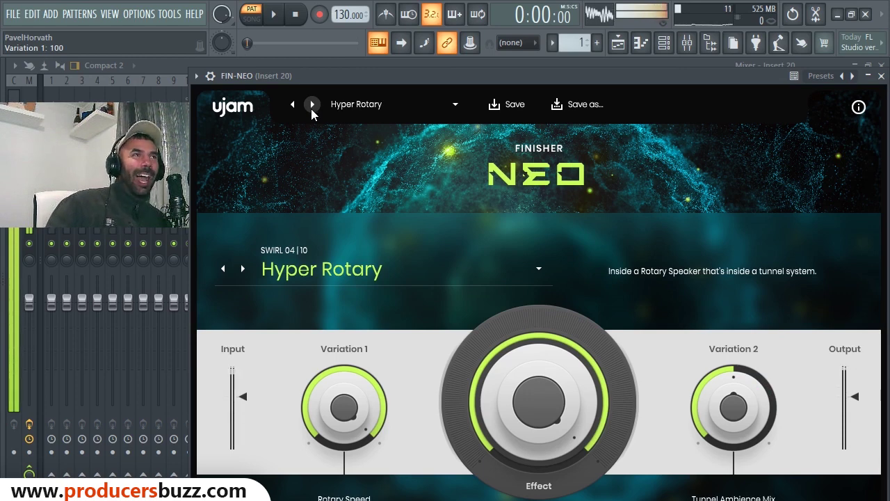
click(311, 109)
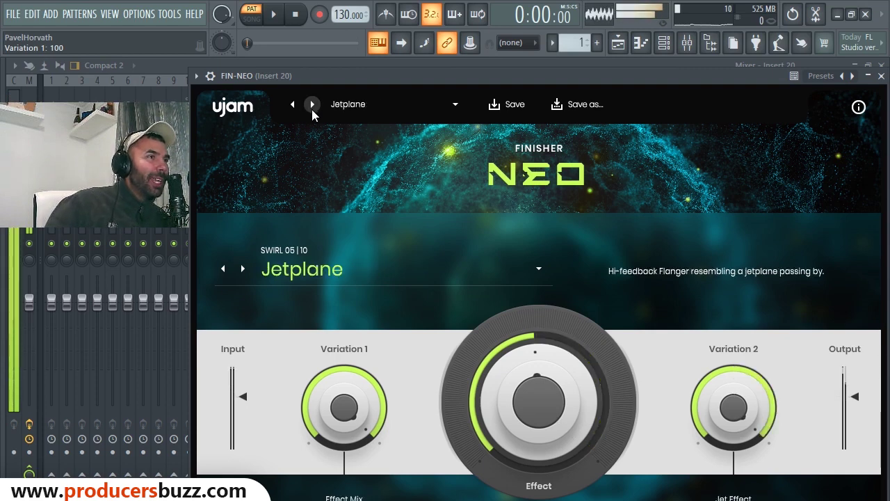
click(312, 109)
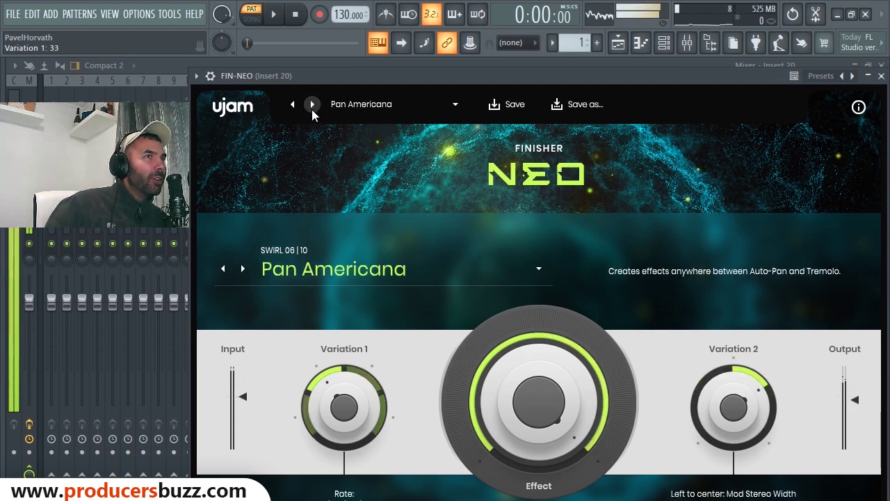
click(311, 109)
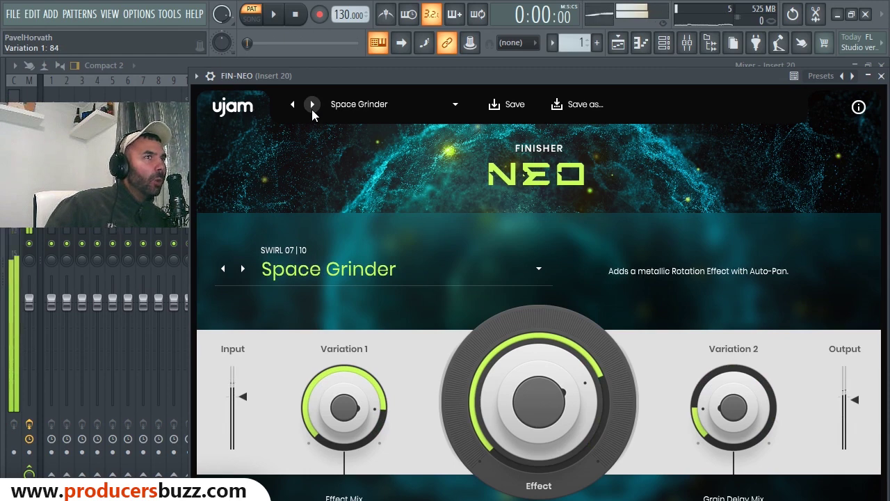
click(311, 109)
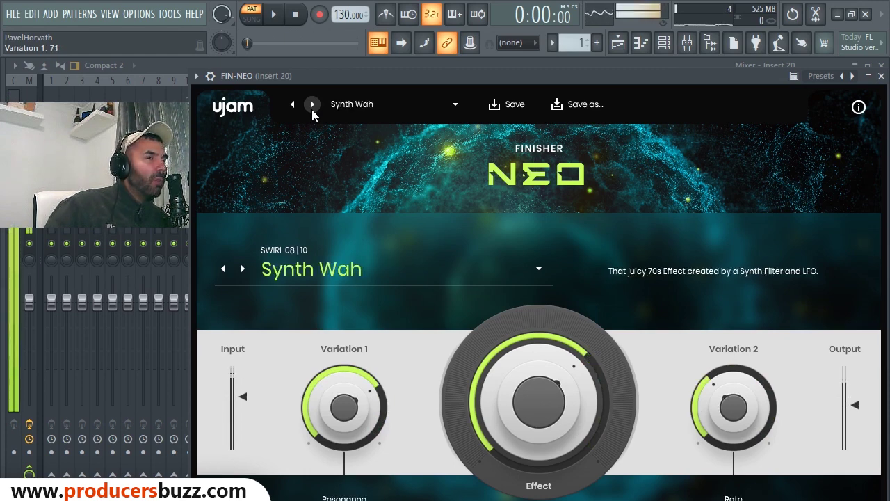
click(312, 109)
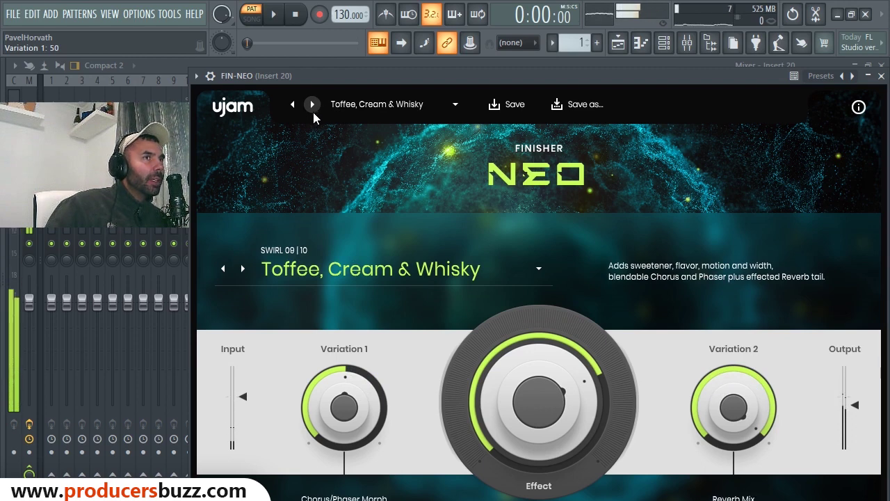
click(313, 110)
Step through Shape presets from Comb & Space and Das Boot to Phazor Razor, landing on Space Station
click(312, 105)
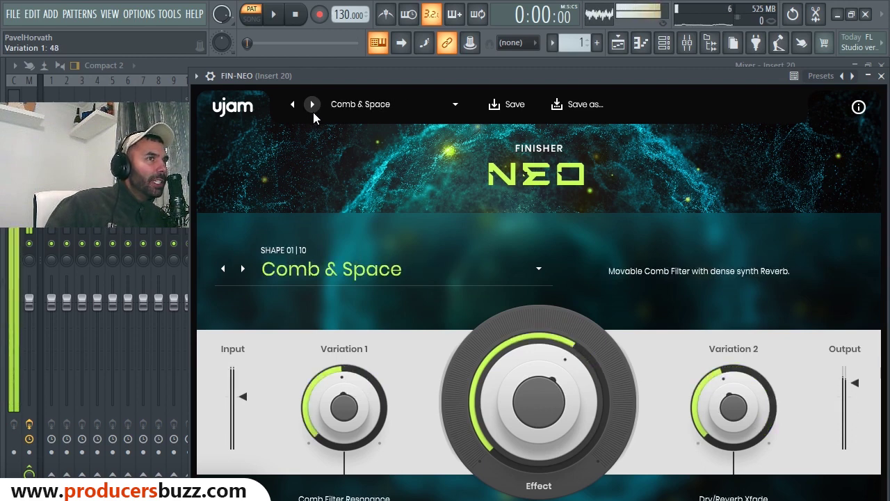
click(313, 106)
click(313, 110)
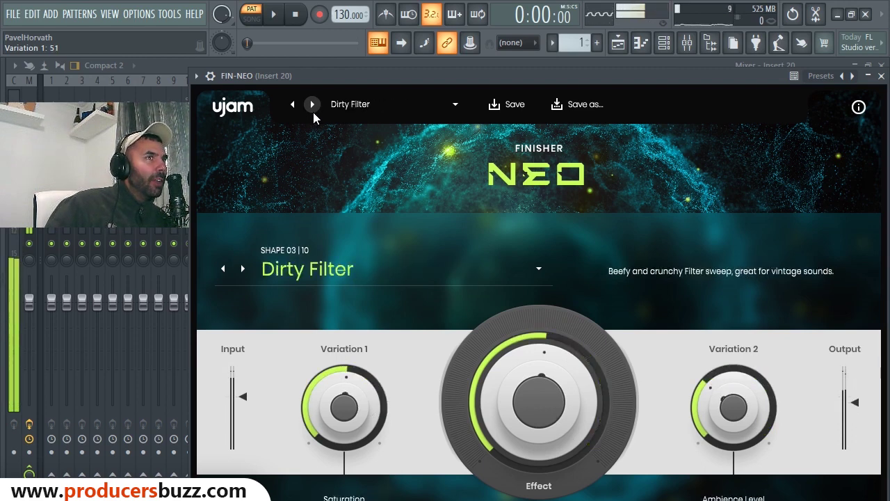
click(313, 109)
click(313, 112)
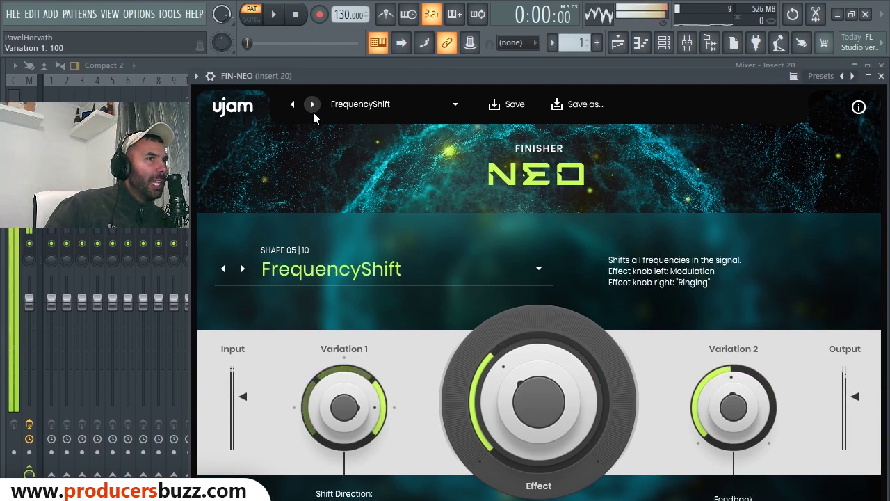
click(312, 112)
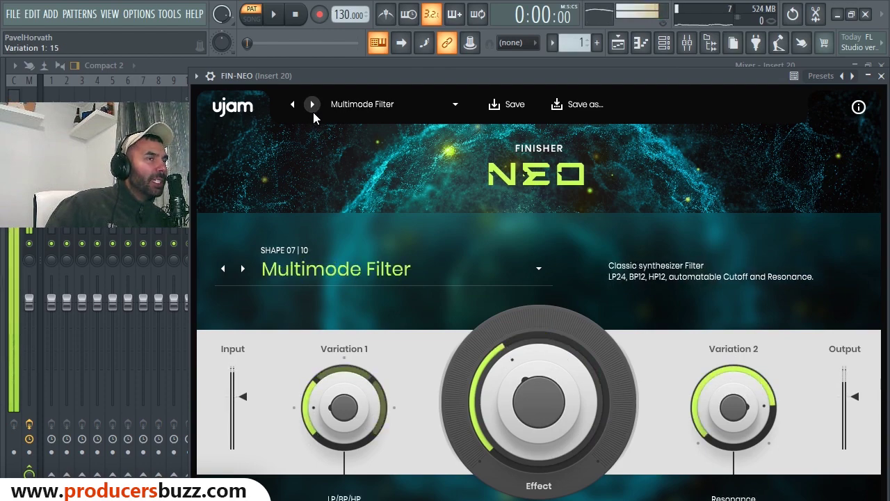
click(312, 111)
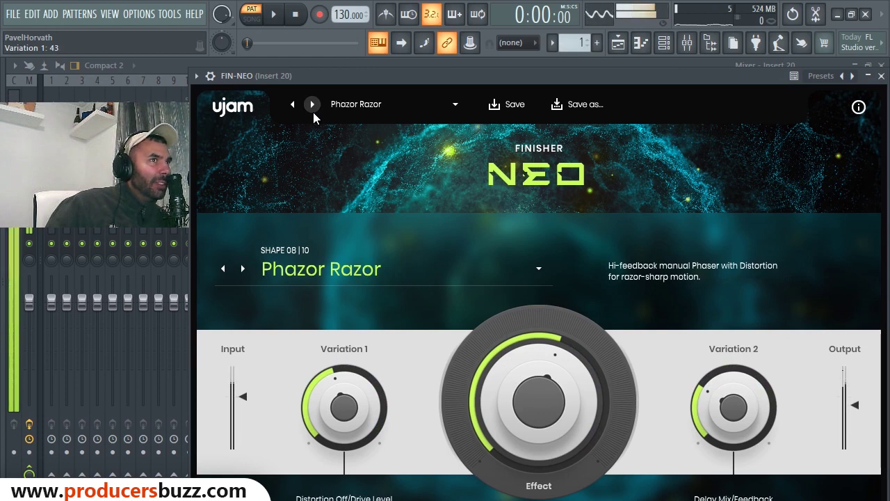
click(313, 108)
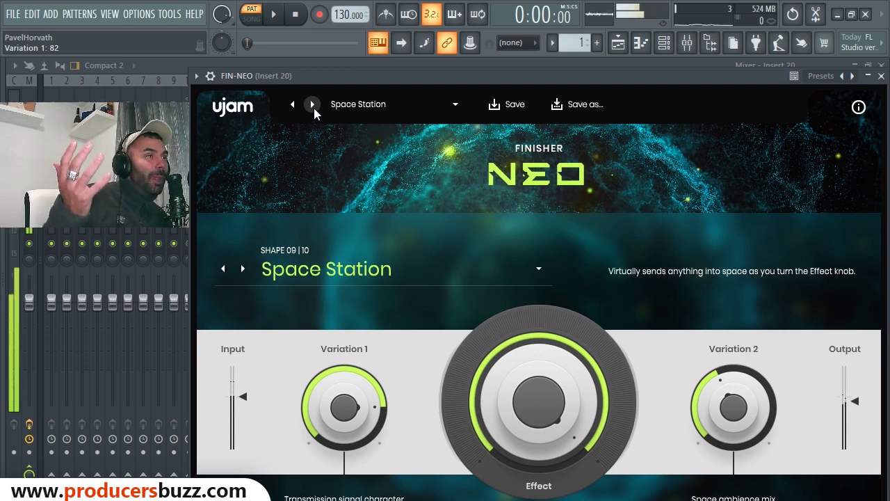
Lower the Effect to 39, then advance through X-Filter and the Boost presets to Hot Bath
mouse_move(614, 329)
mouse_down()
mouse_move(557, 433)
mouse_move(557, 470)
mouse_move(562, 391)
mouse_move(550, 341)
mouse_up()
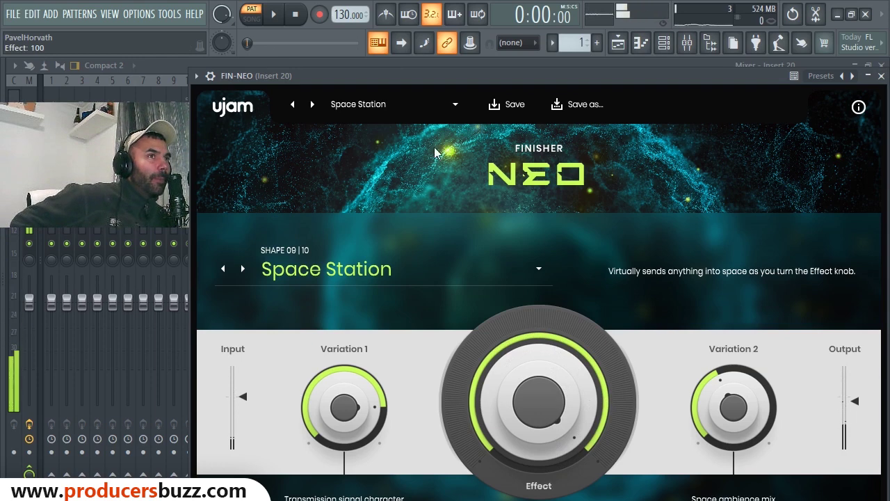
click(313, 105)
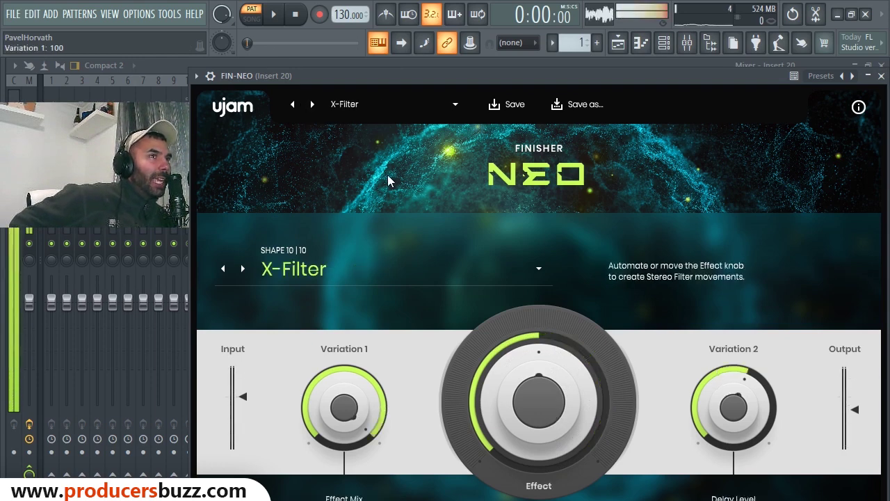
click(312, 104)
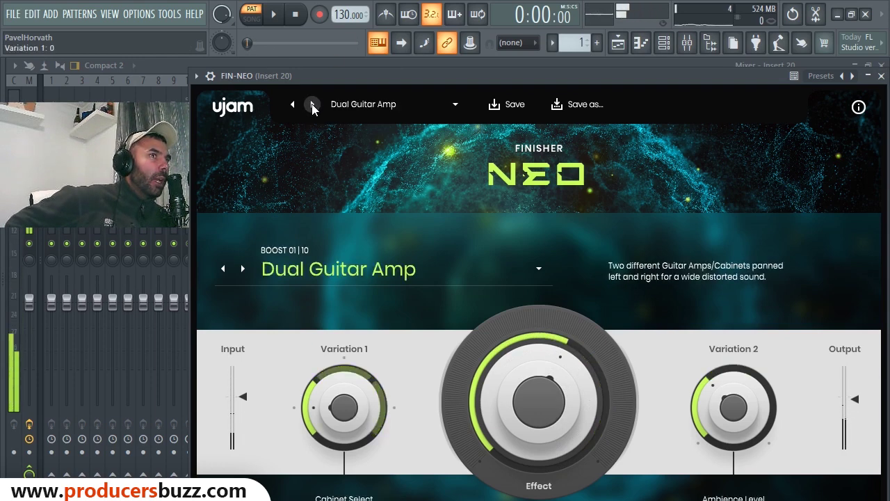
click(312, 104)
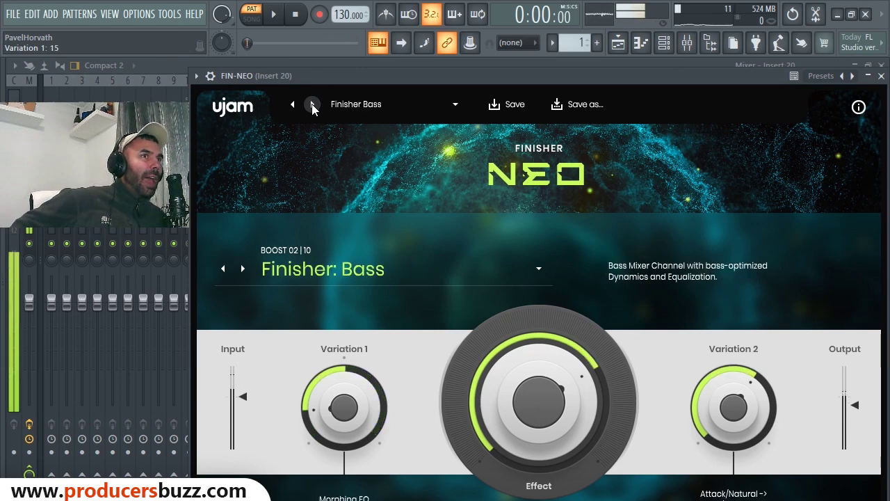
click(312, 104)
click(313, 104)
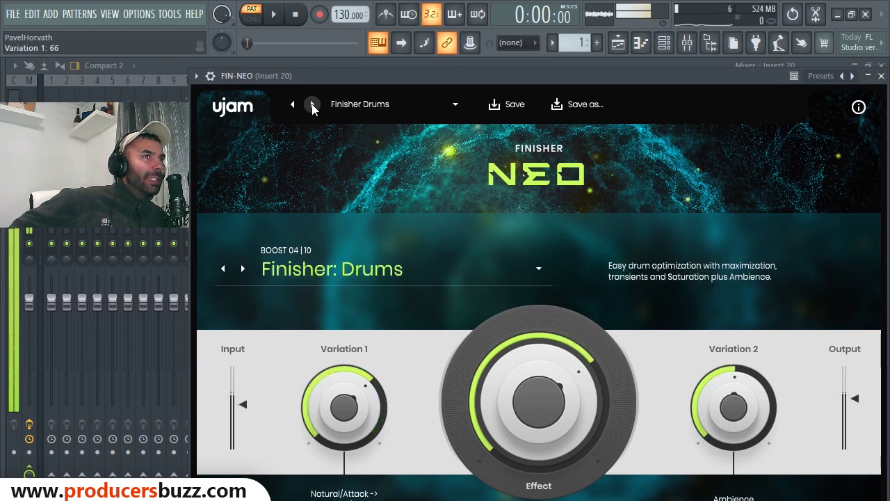
click(312, 105)
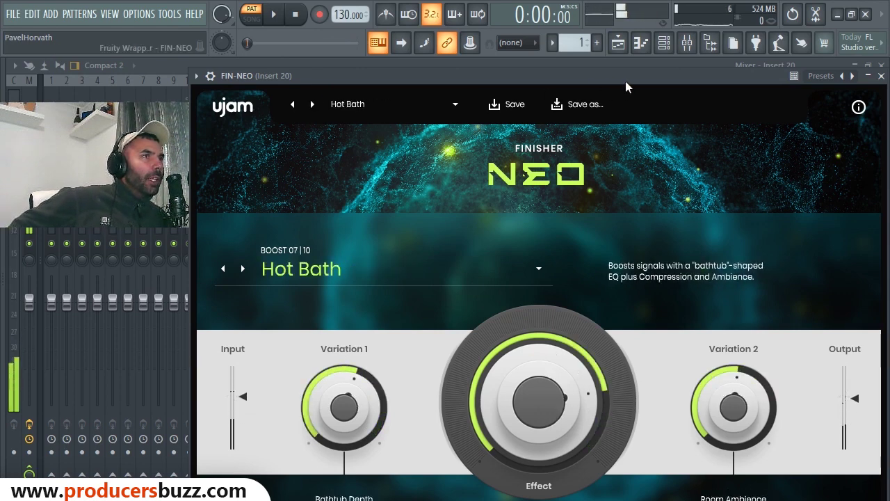
drag(701, 86, 603, 85)
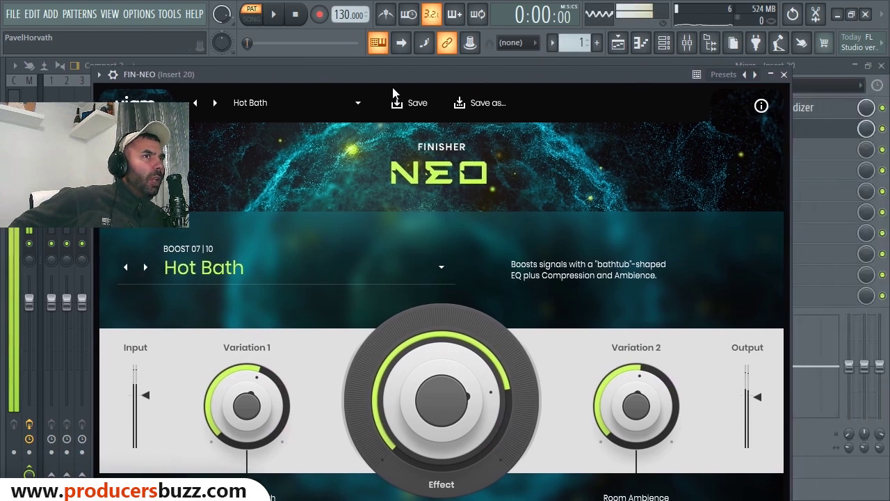
Close and switch off FIN-NEO, then load FIN-VOOD from More plugins into insert 20's slot 3
click(784, 73)
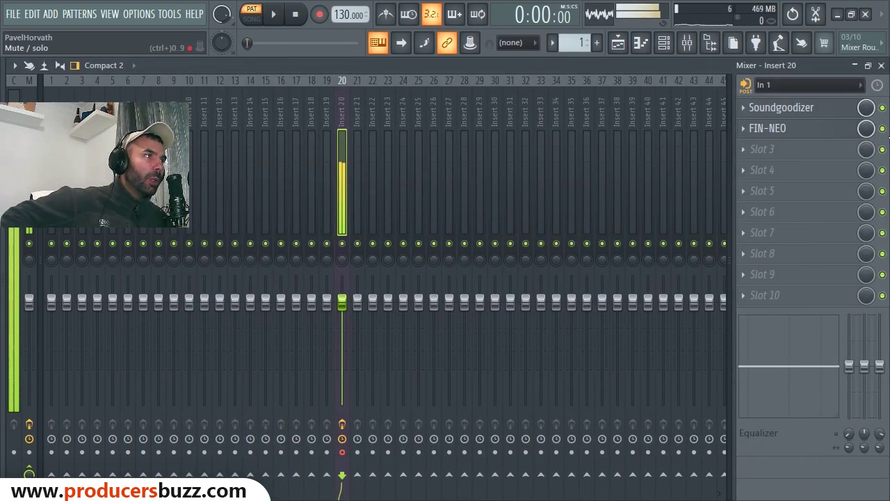
click(881, 128)
click(751, 152)
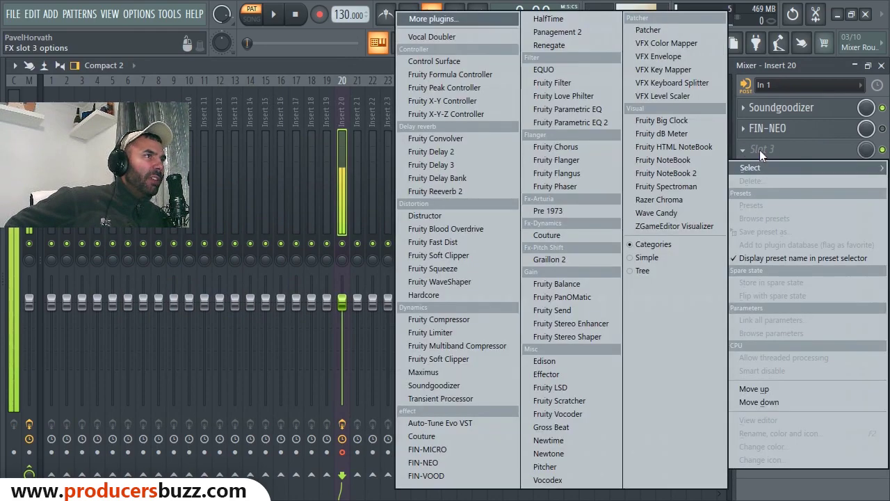
click(483, 19)
scroll(471, 341, down, 5)
scroll(459, 374, down, 5)
scroll(382, 398, down, 5)
scroll(379, 410, down, 5)
scroll(371, 421, down, 5)
scroll(373, 425, down, 1)
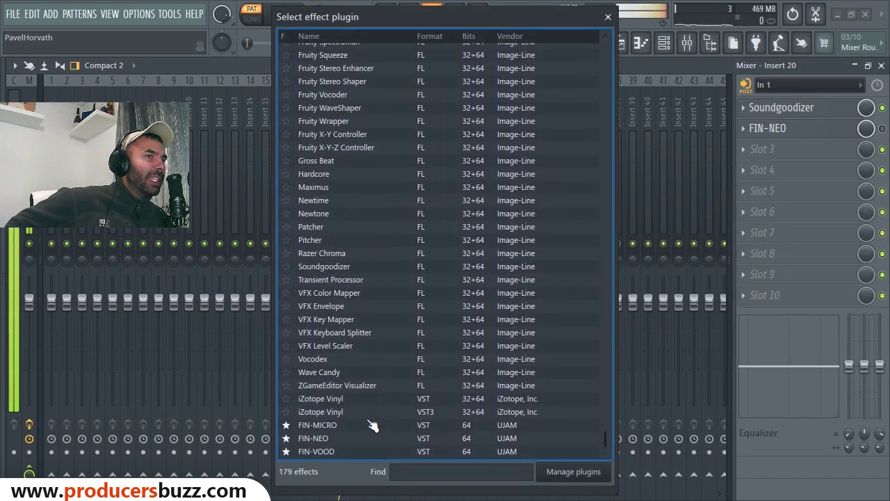
double_click(333, 453)
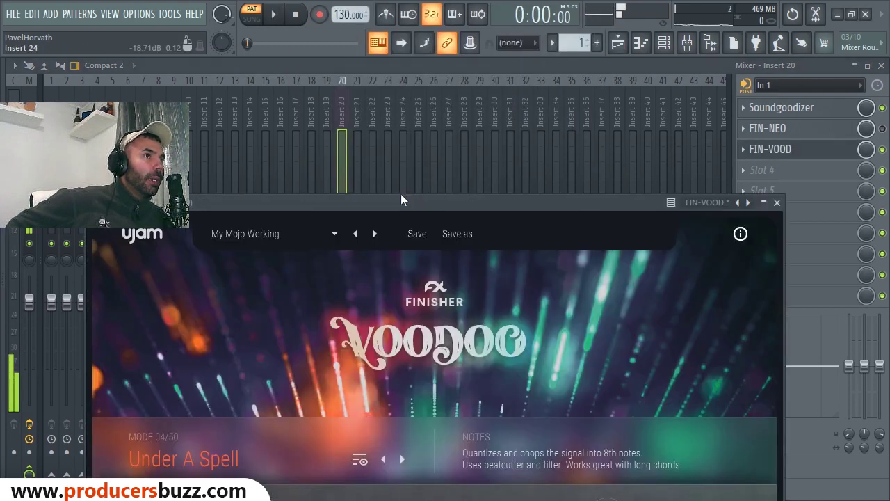
Step Finisher VOODOO through Old Fashioned Trem to On The Edge, then open its factory preset list
drag(402, 197, 482, 84)
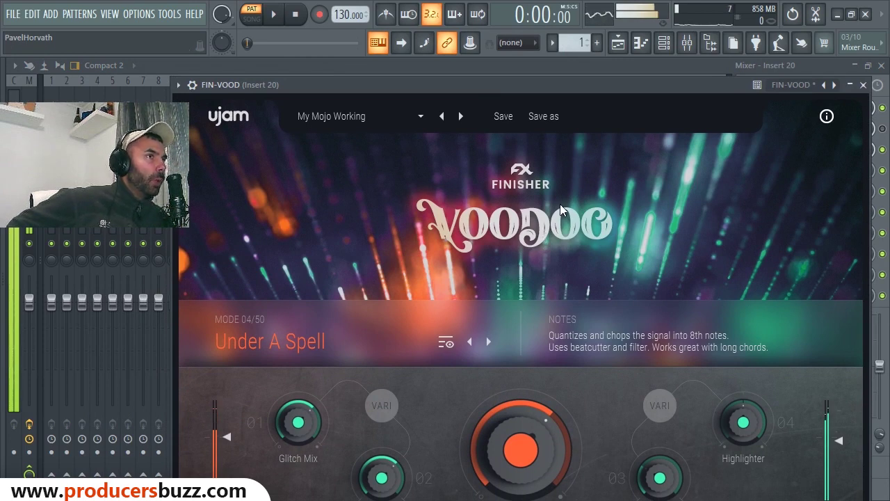
click(461, 117)
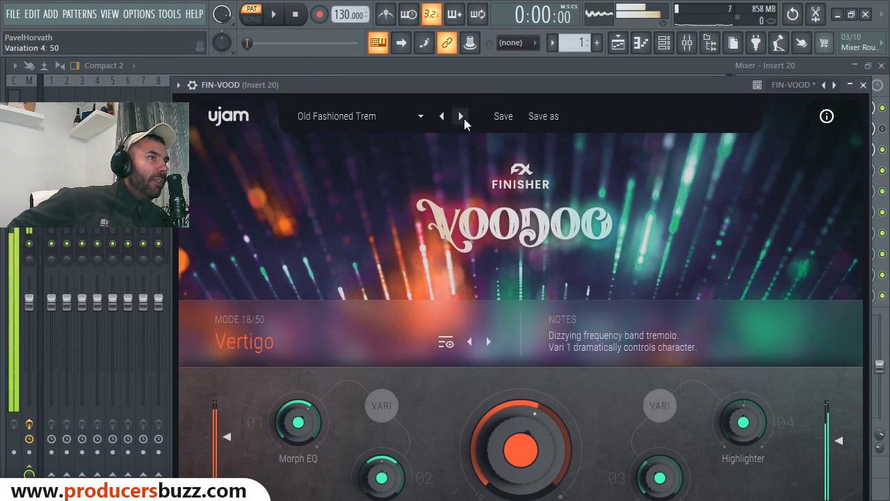
click(462, 117)
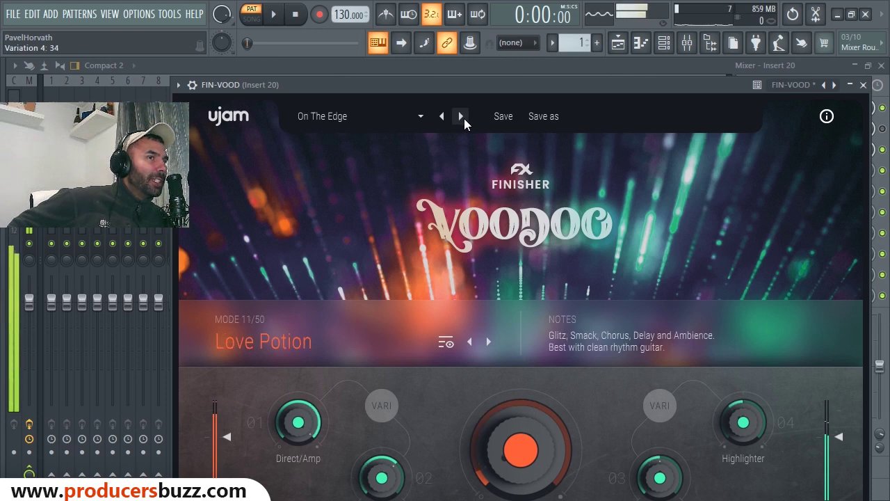
drag(576, 84, 421, 88)
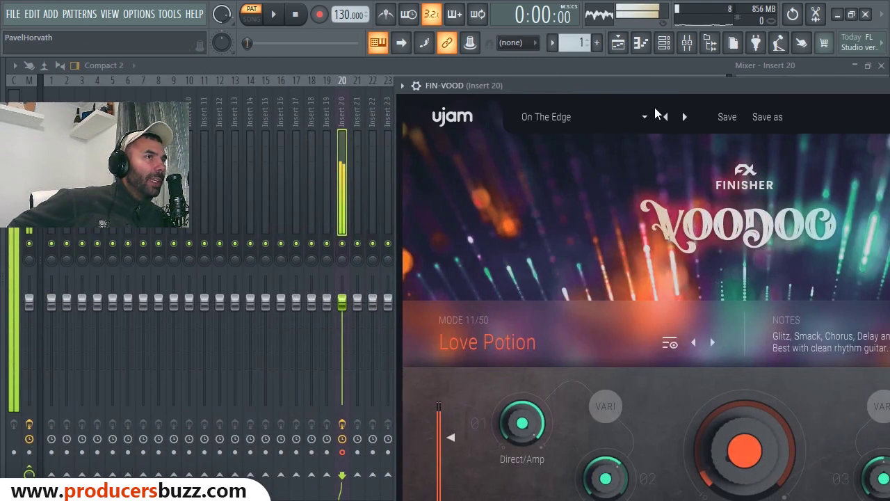
click(567, 115)
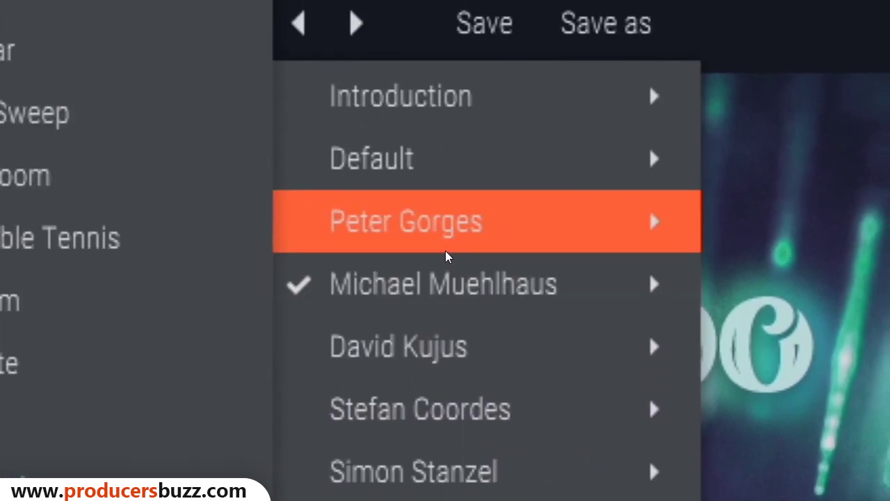
mouse_move(726, 162)
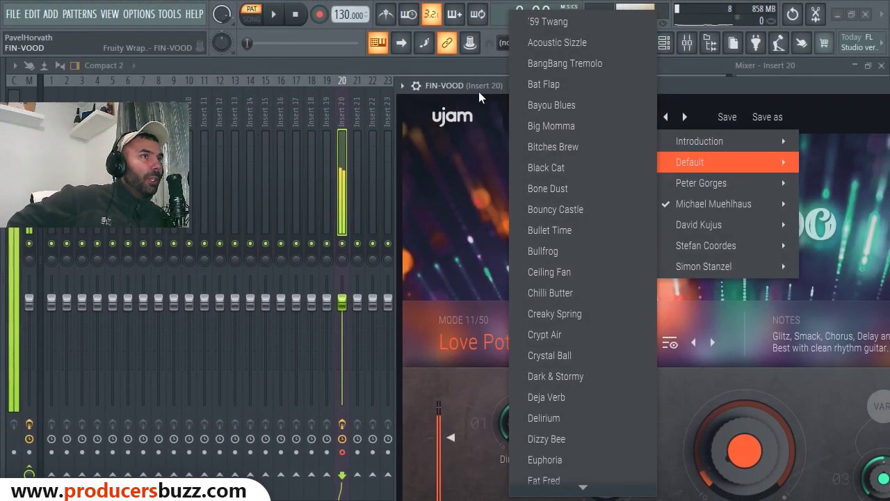
Step Finisher VOODOO through On The Run, One String Only, Potato Pie, Psychedelia and Rage Against to Rave Guitar
mouse_move(478, 91)
mouse_down()
mouse_move(489, 88)
mouse_move(377, 83)
mouse_move(388, 90)
mouse_move(308, 78)
mouse_up()
click(468, 105)
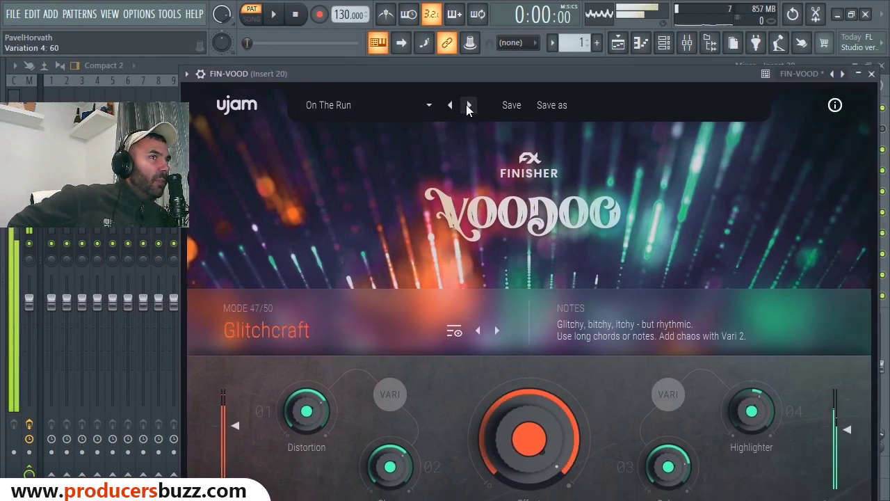
click(469, 105)
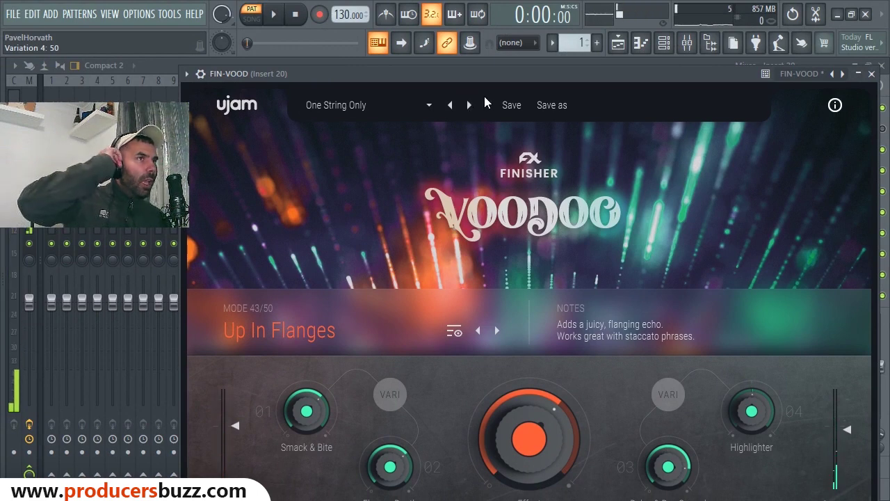
drag(537, 74, 543, 56)
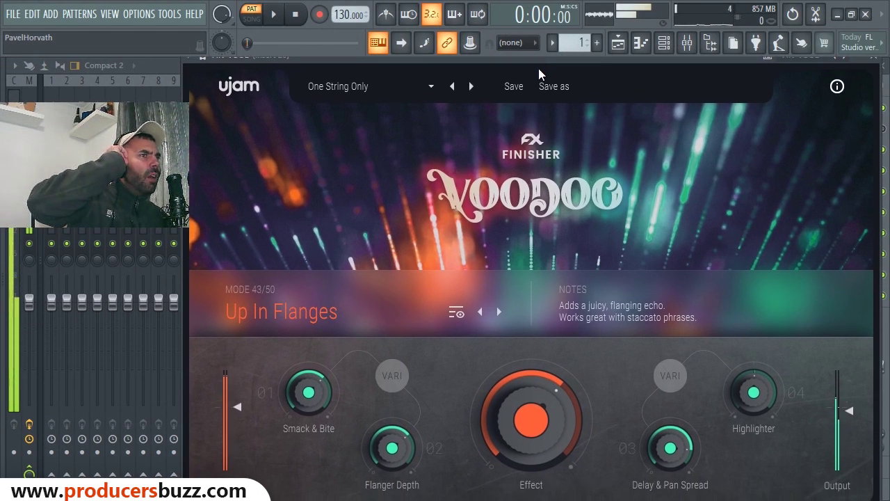
click(472, 89)
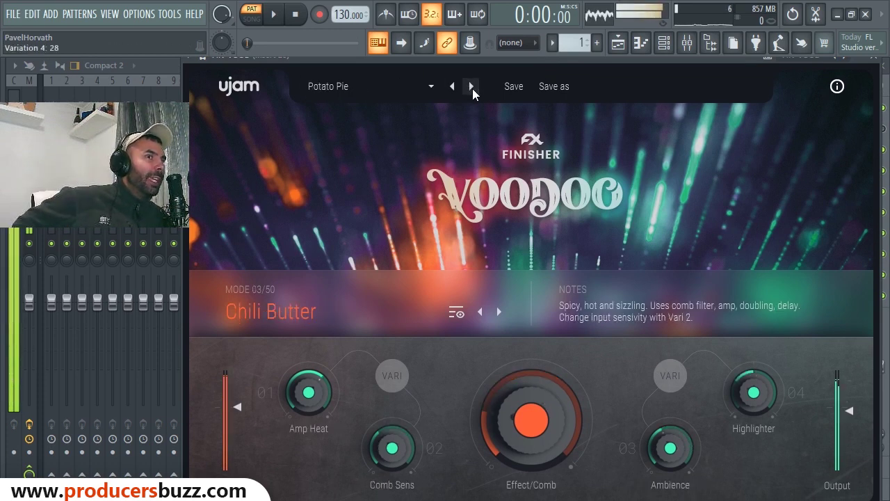
click(472, 89)
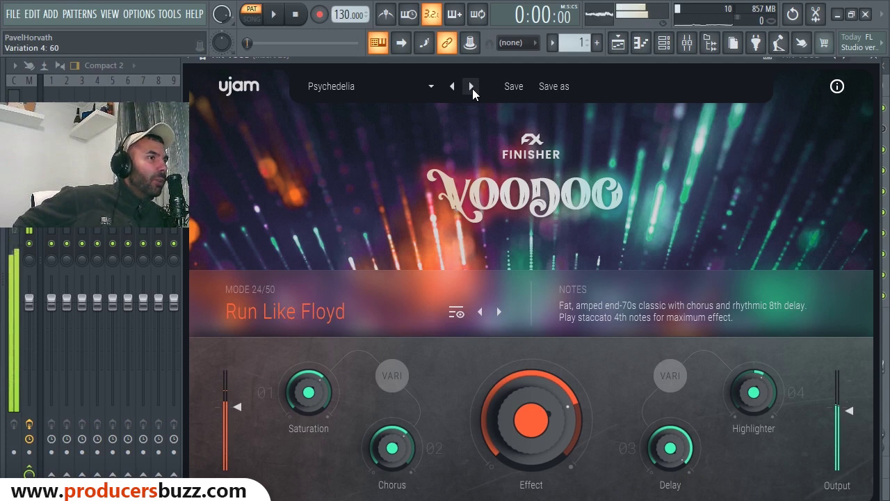
click(472, 88)
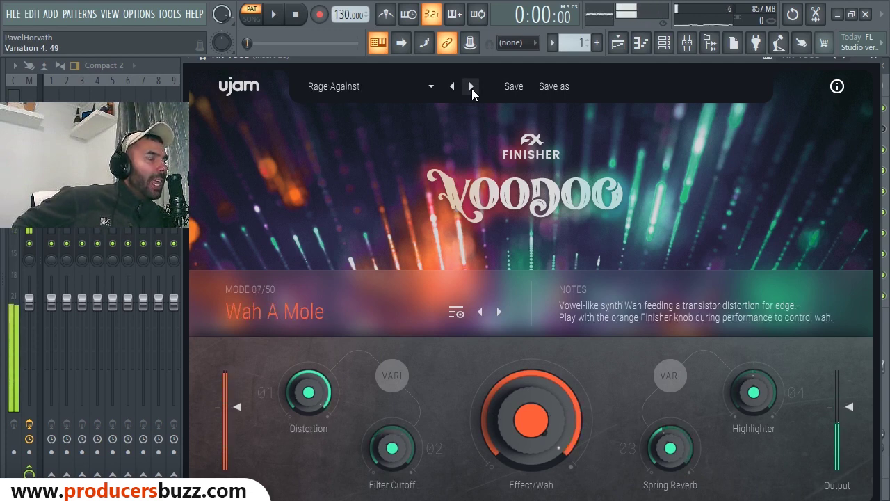
click(471, 89)
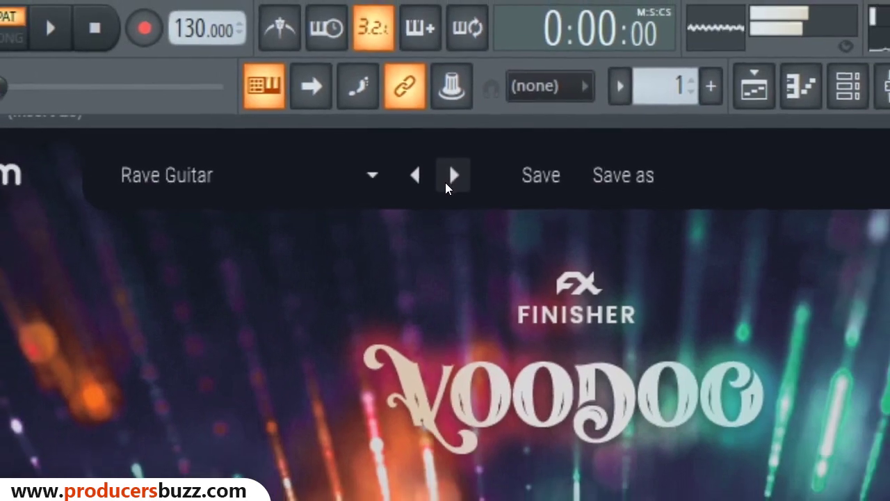
Step through Release Me, Riverboat Shuffle, Rock N Roll Amplification, Roof Of The World and Rotary Sweetness to Sensational
click(447, 254)
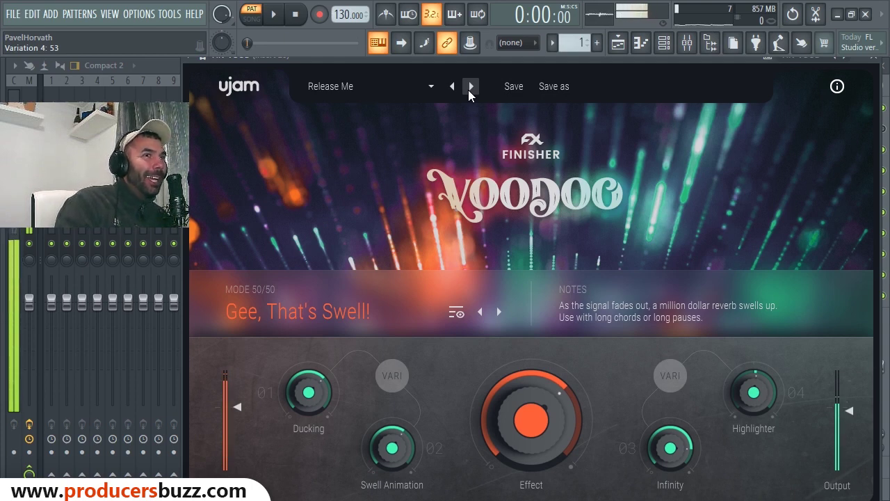
click(467, 90)
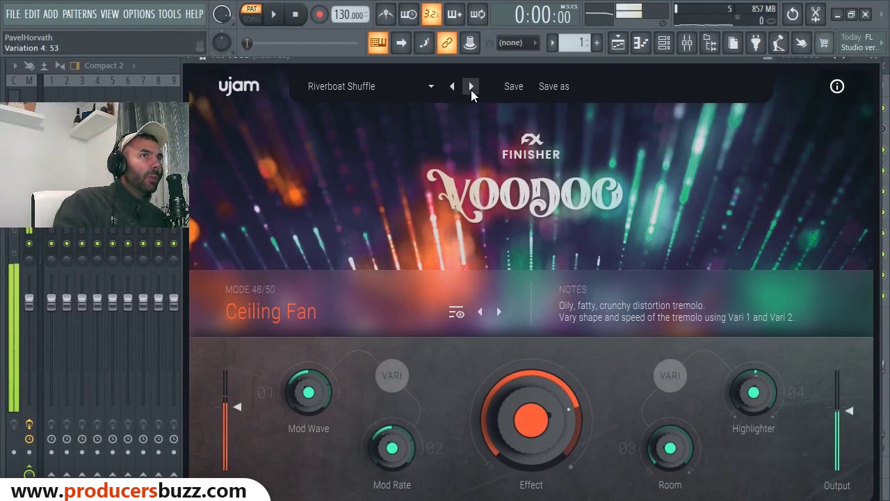
click(471, 89)
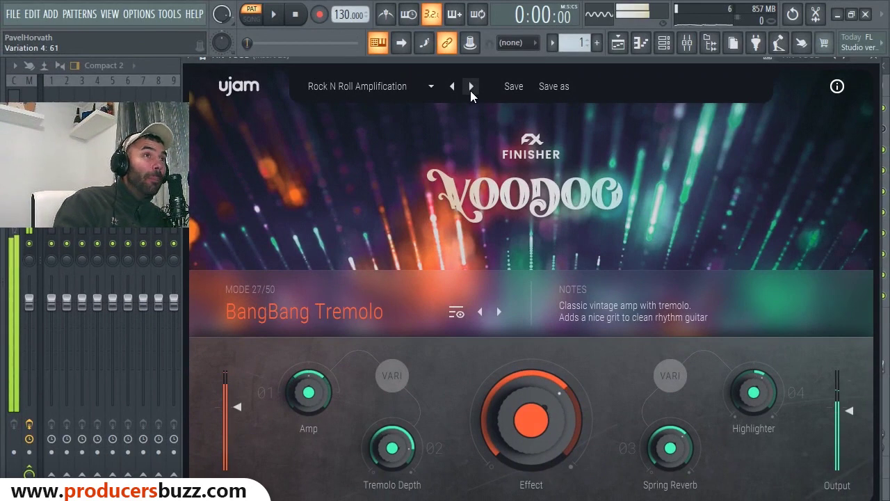
click(471, 89)
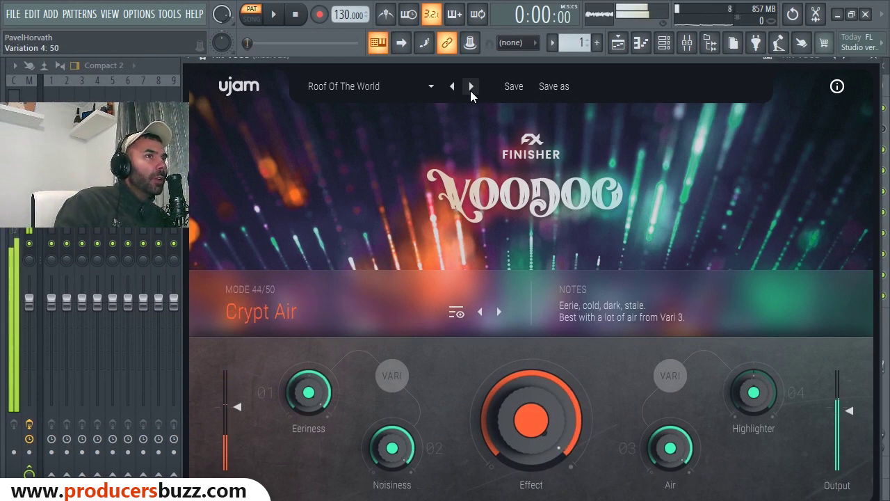
click(470, 90)
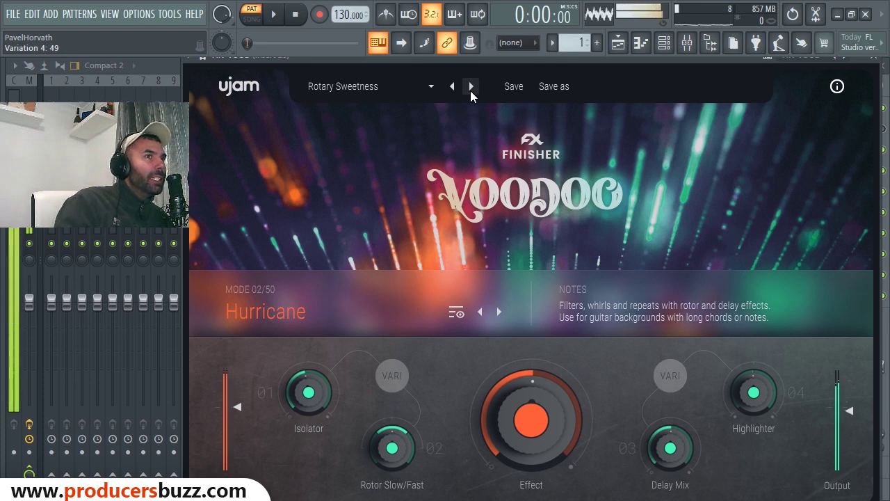
click(471, 87)
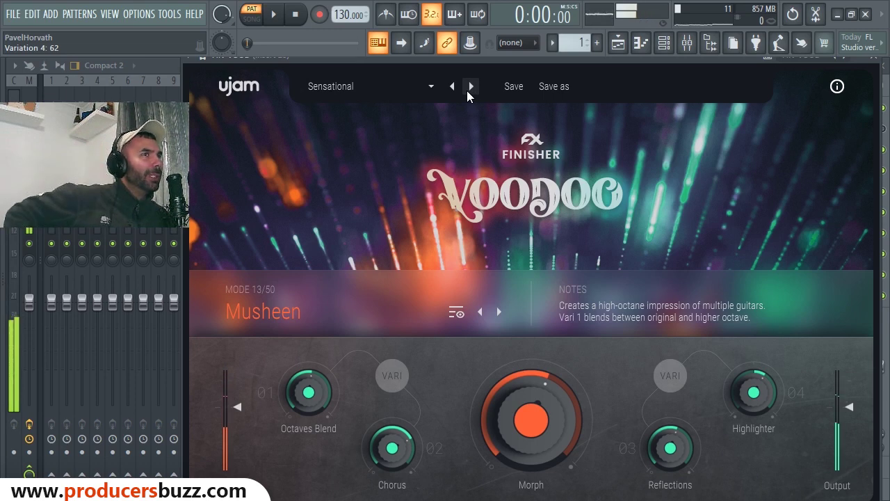
Step VOODOO presets from Simmering Brew past Slow Waves, Speaking In Tongues and Spicy Flavours to The Holy Trinity
click(467, 91)
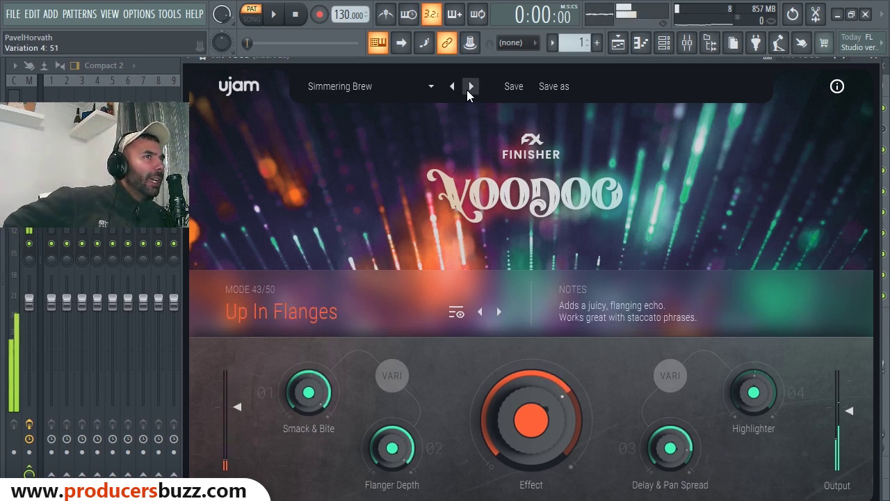
click(468, 90)
click(467, 90)
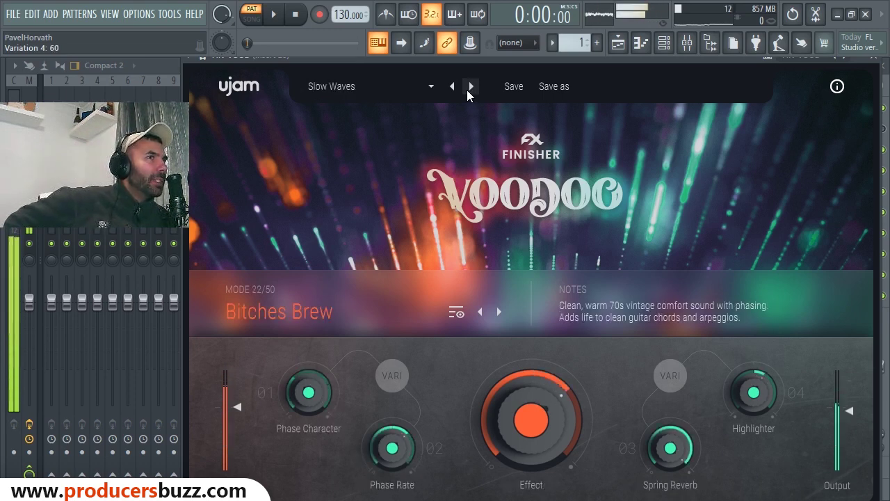
click(468, 90)
click(468, 90)
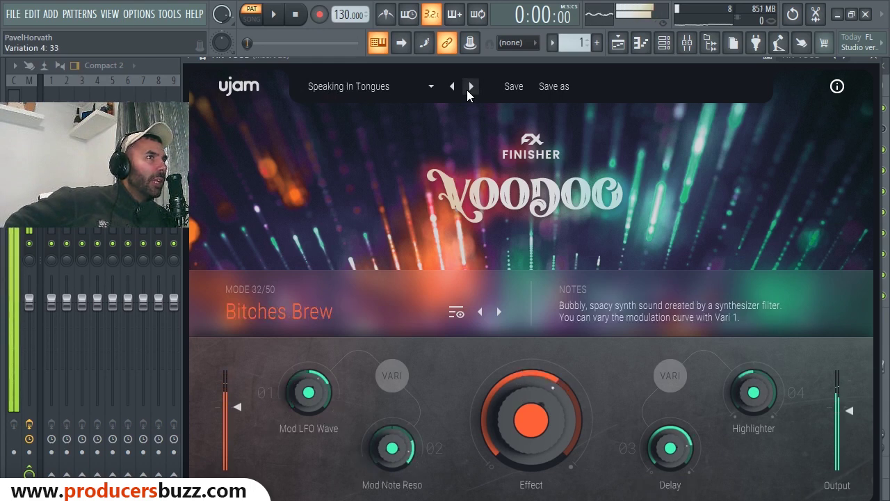
click(467, 90)
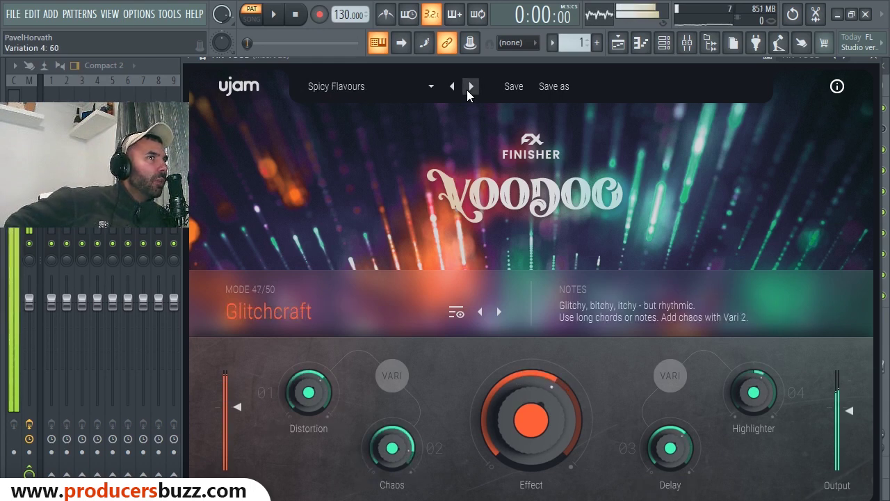
click(467, 90)
click(467, 90)
click(467, 90)
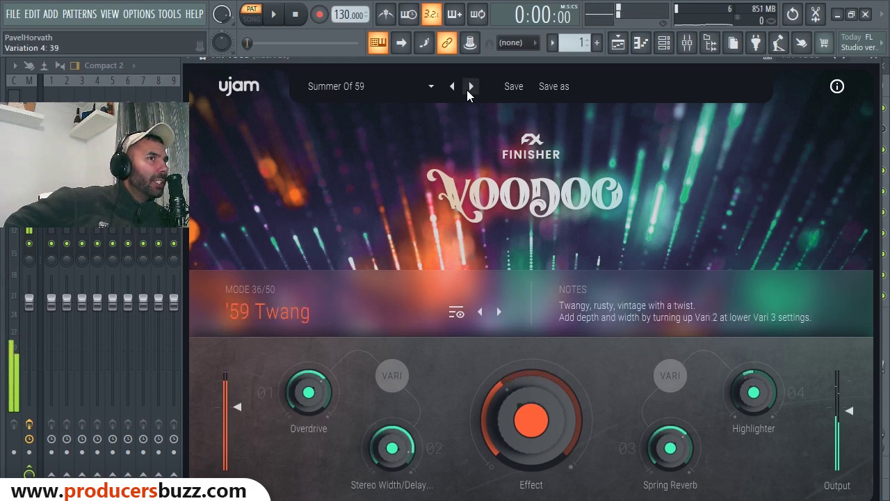
click(467, 91)
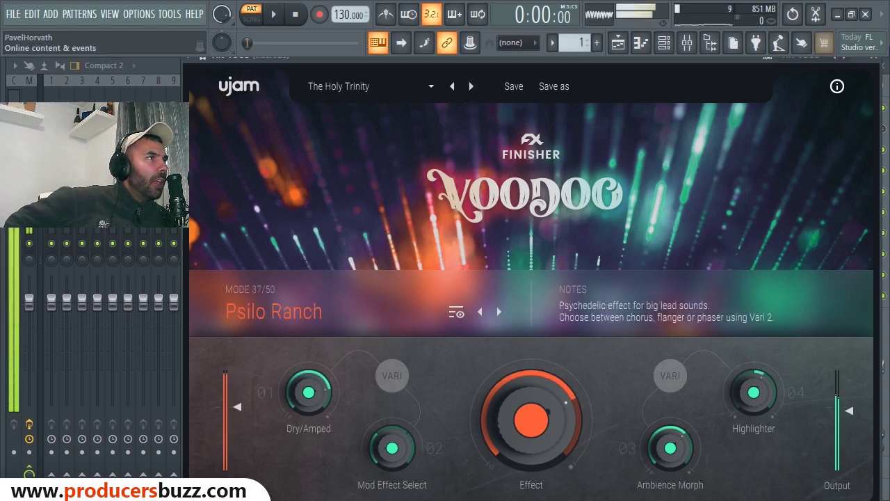
Load Acoustic Romance from the FACTORY preset list, then step through Back Home and Chord Power to Double Tape
click(382, 89)
mouse_move(488, 152)
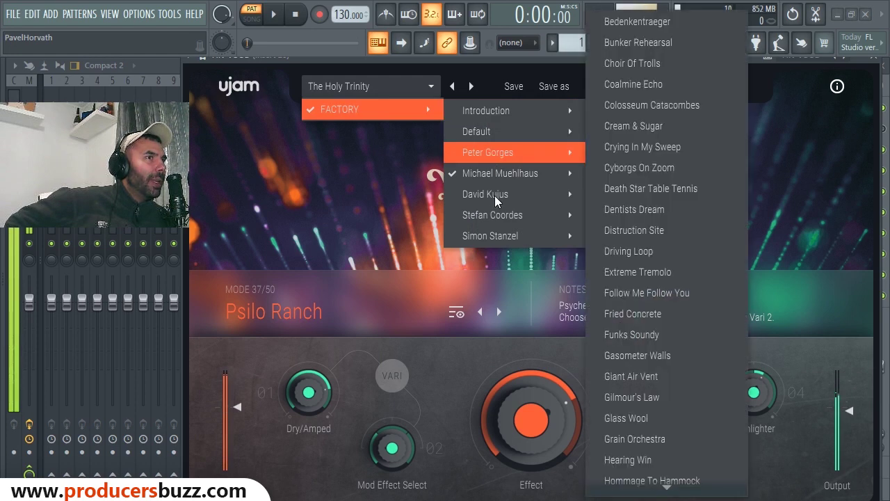
click(633, 199)
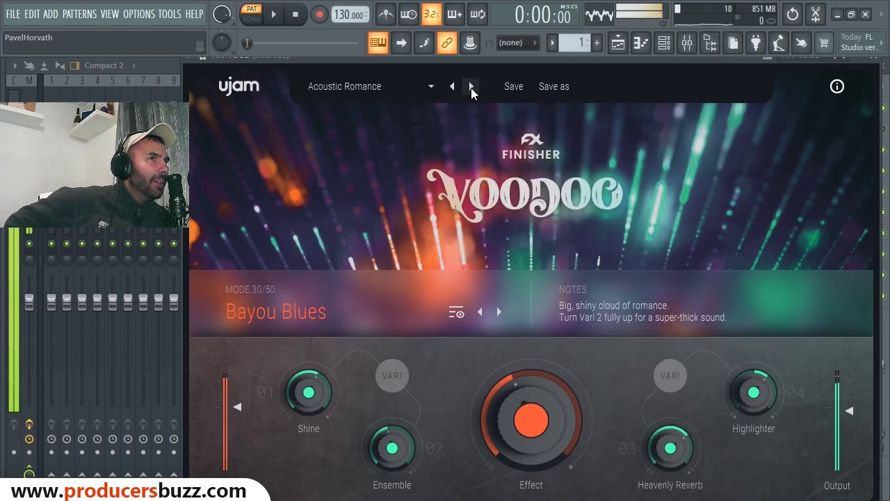
click(470, 87)
click(471, 88)
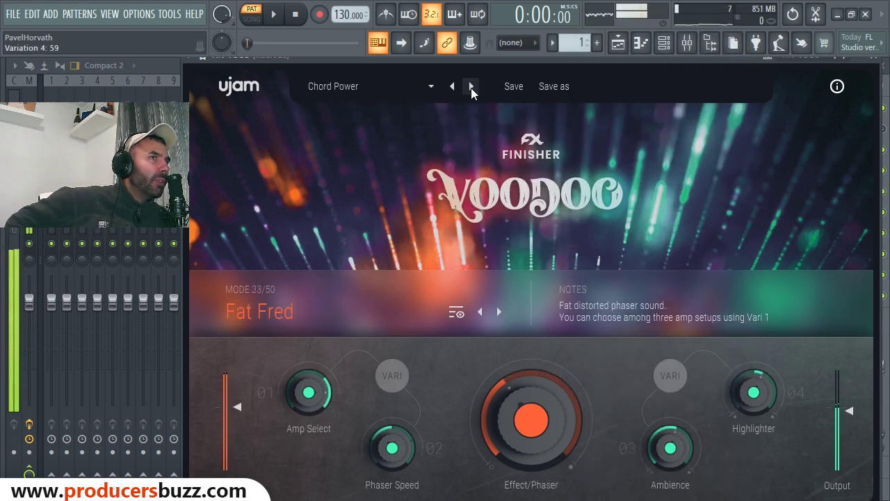
click(470, 87)
click(471, 88)
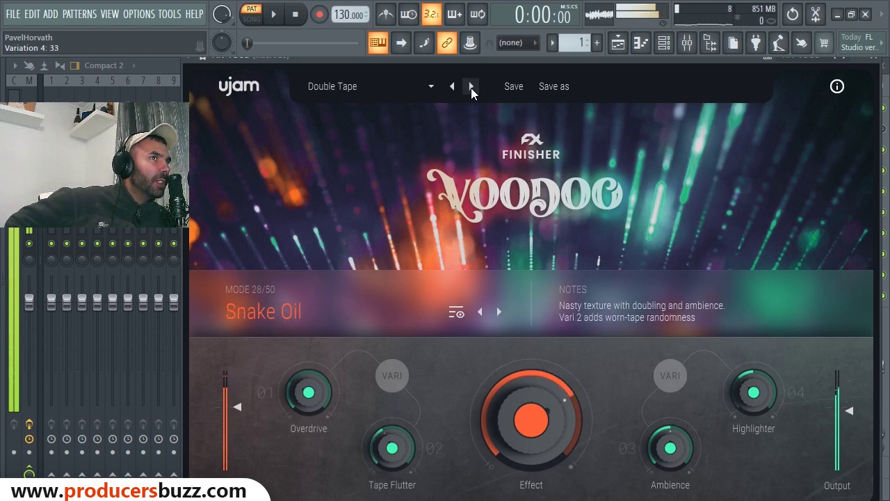
Continue through Flare, Funk Me Up and Juicy to the Spinning Lead preset in Crystal Ball mode
click(470, 88)
click(471, 87)
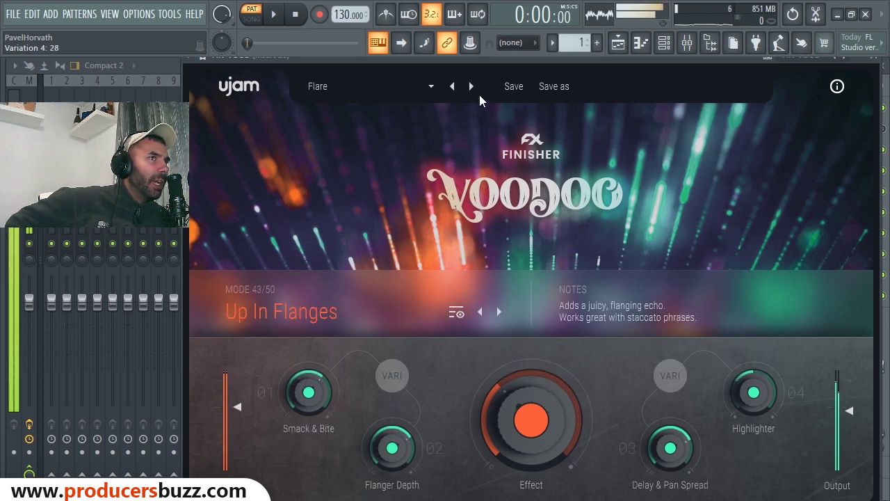
click(476, 86)
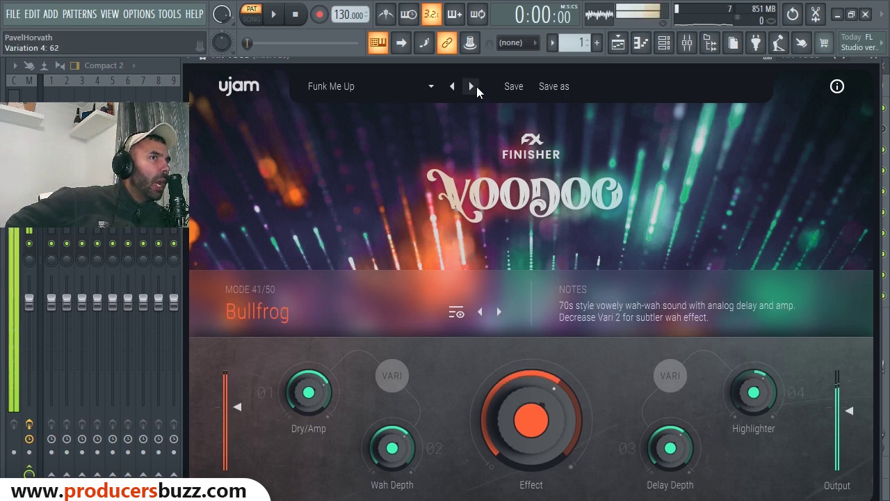
click(476, 86)
click(476, 86)
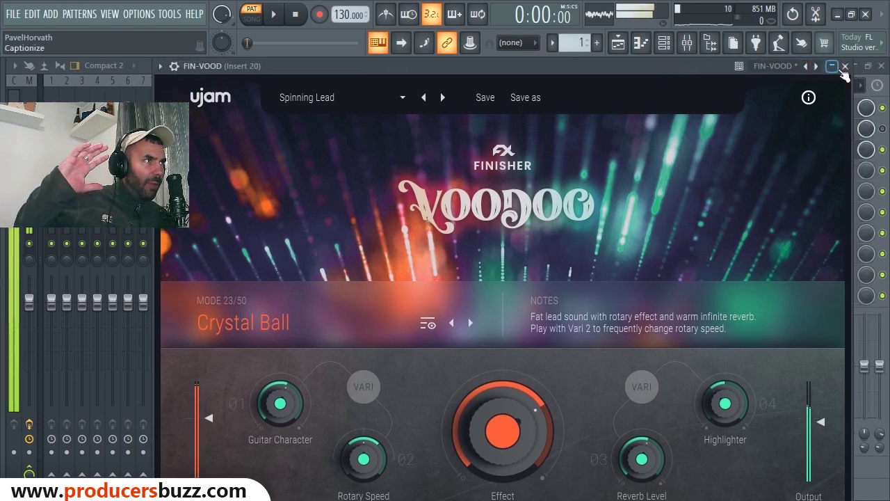
Close the FIN-VOOD plugin window to reveal insert 20's Soundgoodizer, FIN-NEO and FIN-VOOD chain
click(874, 68)
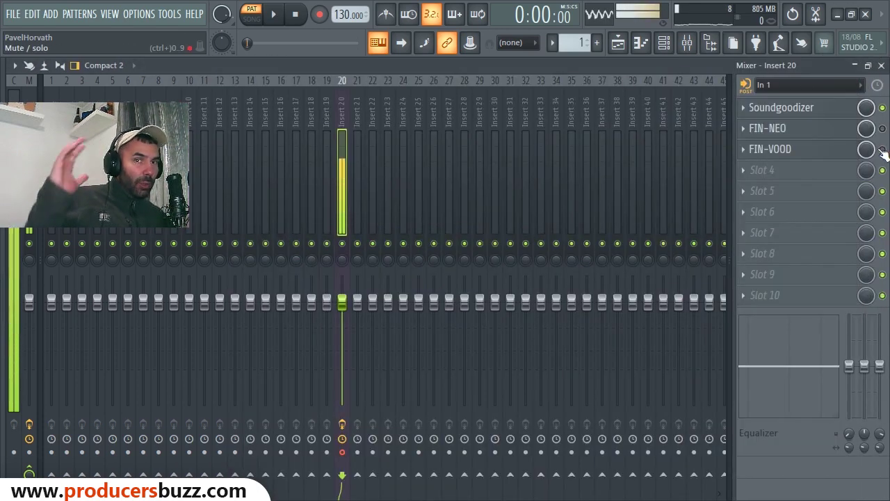